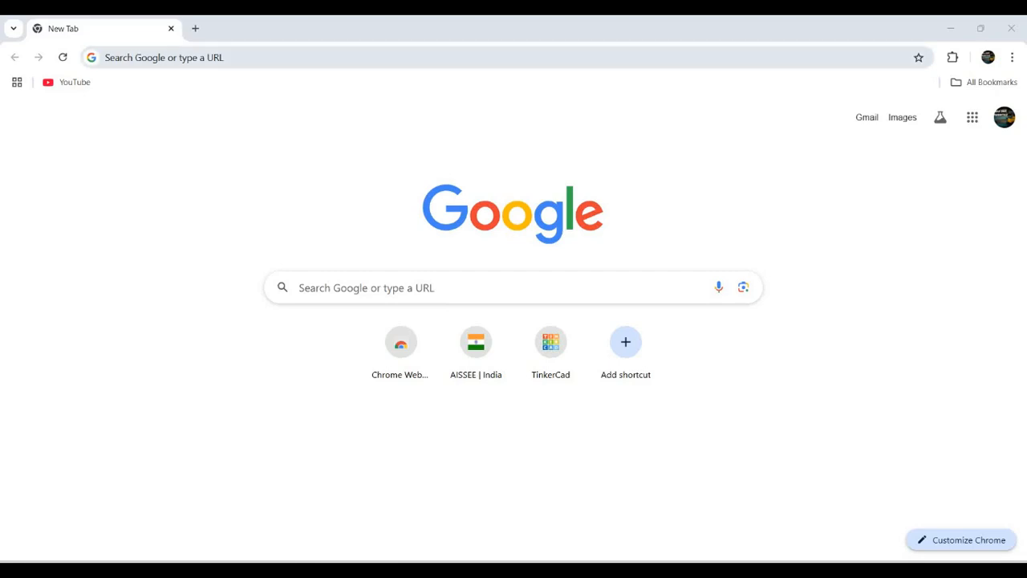
# Search Google for "anacondsa navigator" and open the Download Anaconda Distribution result.
pyautogui.click(165, 57)
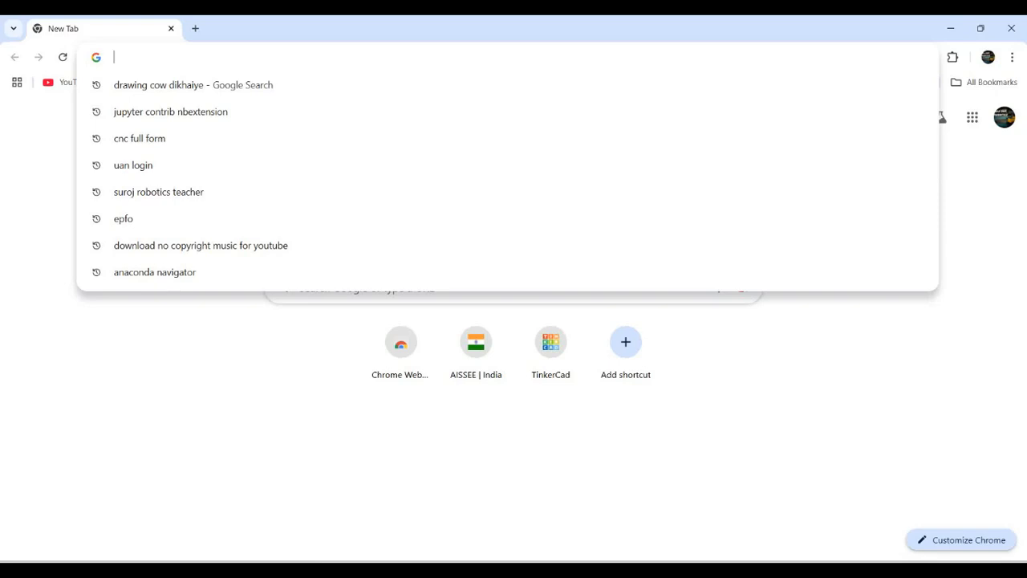
pyautogui.write('ana')
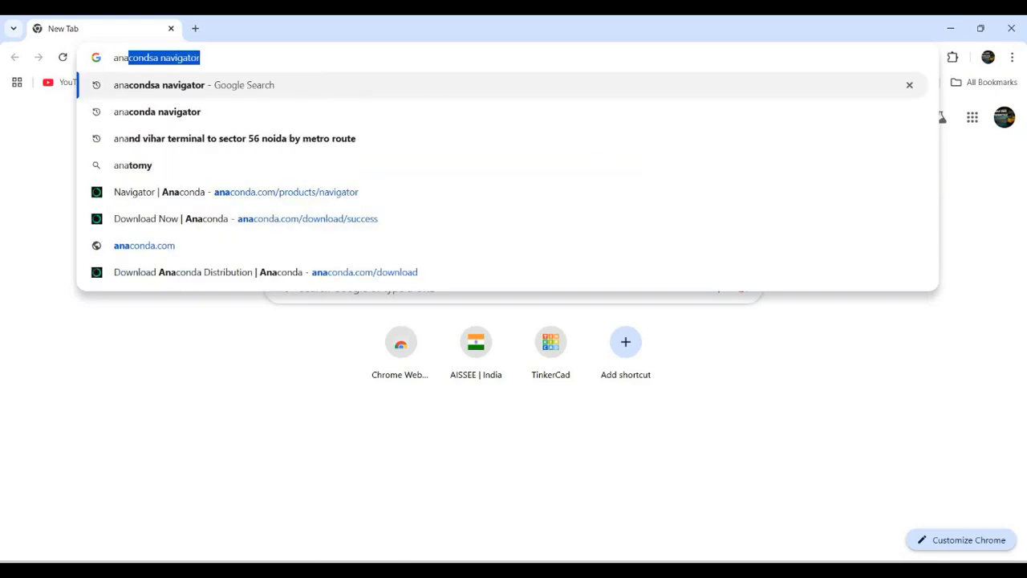
pyautogui.press('Right')
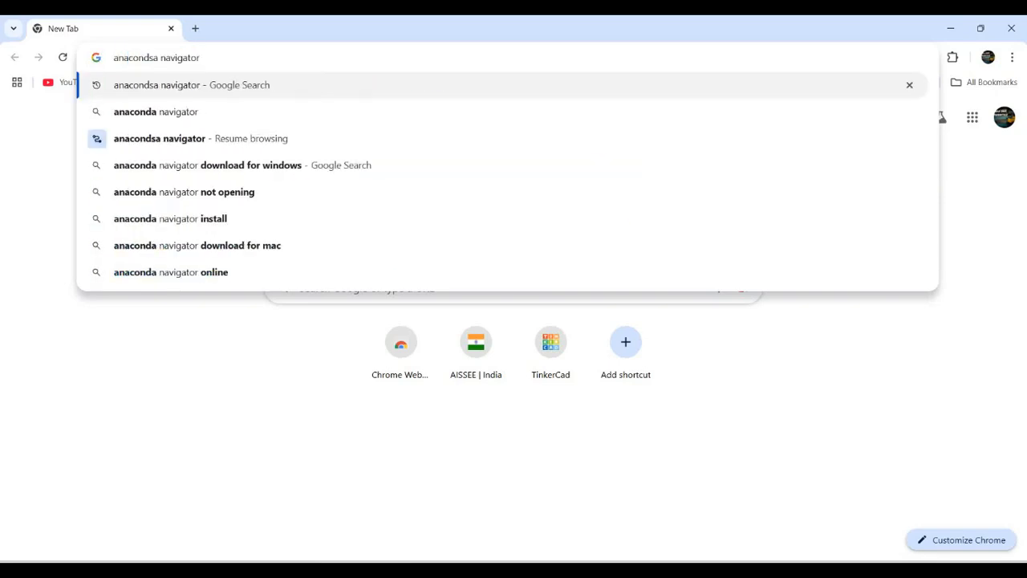
pyautogui.press('Return')
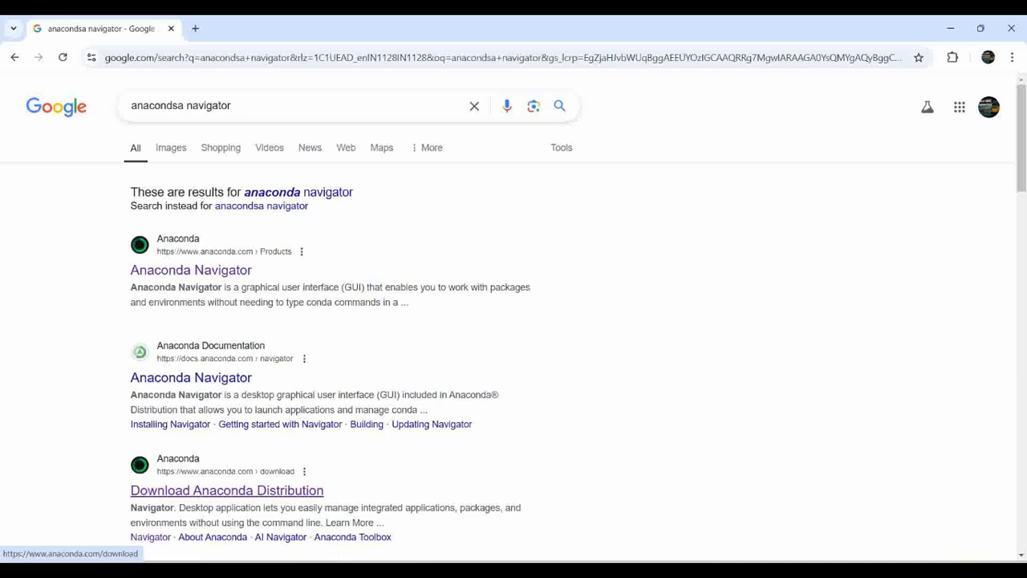
pyautogui.click(227, 490)
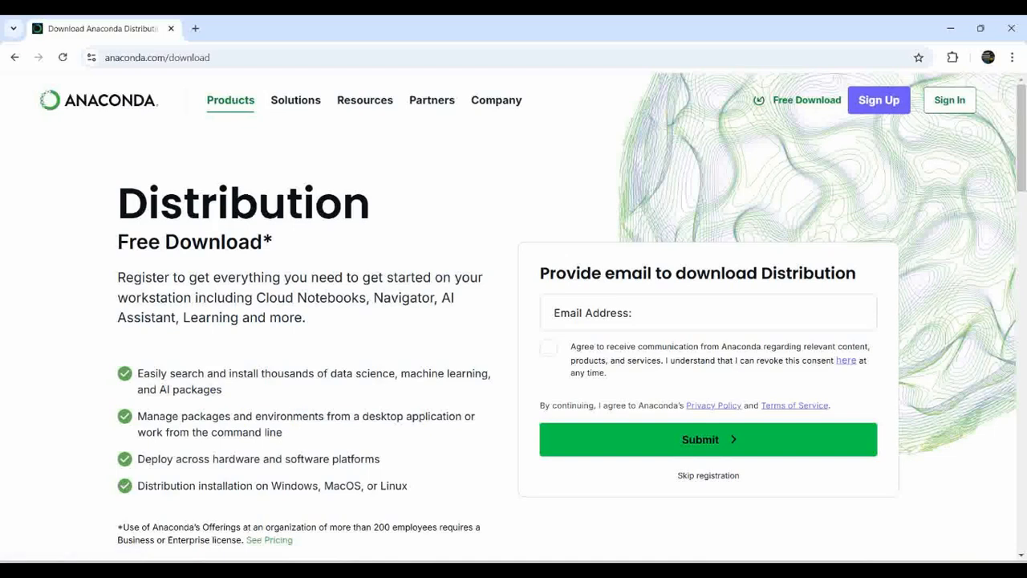
# Look through the Anaconda Distribution download page, including the Navigator, Cloud Environment Backup and open-source package sections.
pyautogui.scroll(-10, 513, 345)
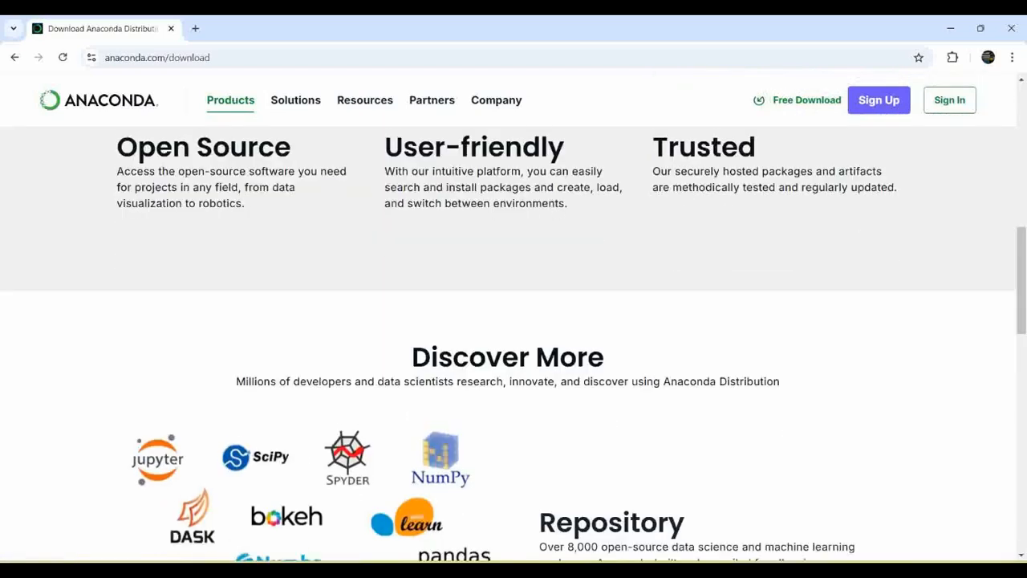
pyautogui.scroll(-10, 513, 345)
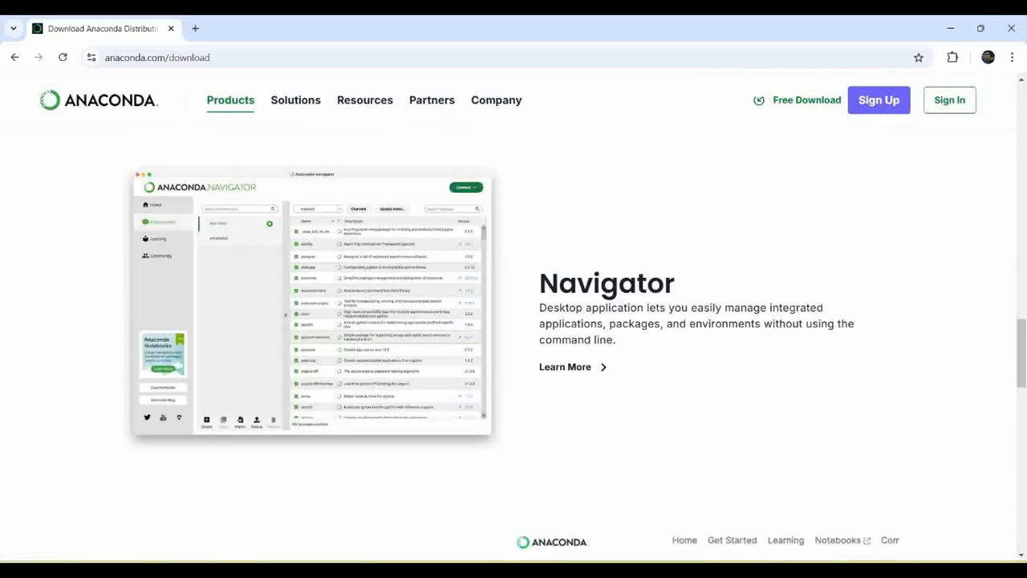
pyautogui.scroll(-5, 513, 345)
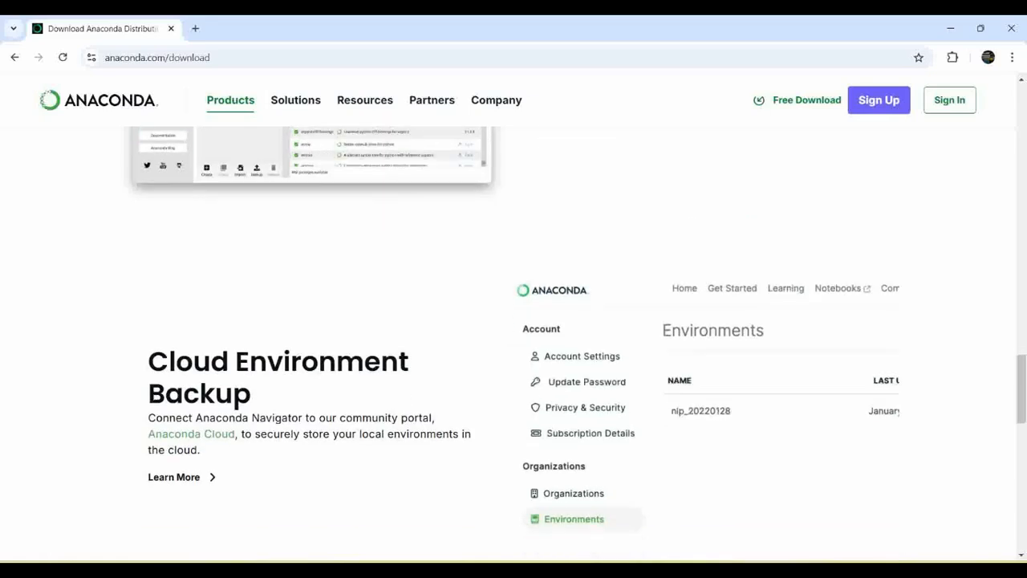
pyautogui.scroll(-4, 514, 344)
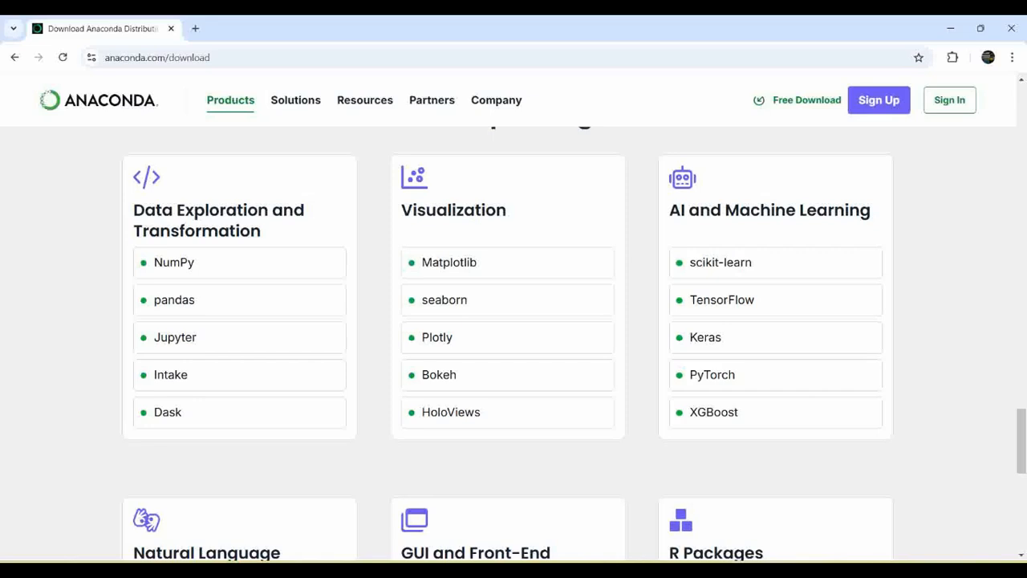
pyautogui.scroll(-2, 513, 337)
pyautogui.scroll(2, 513, 337)
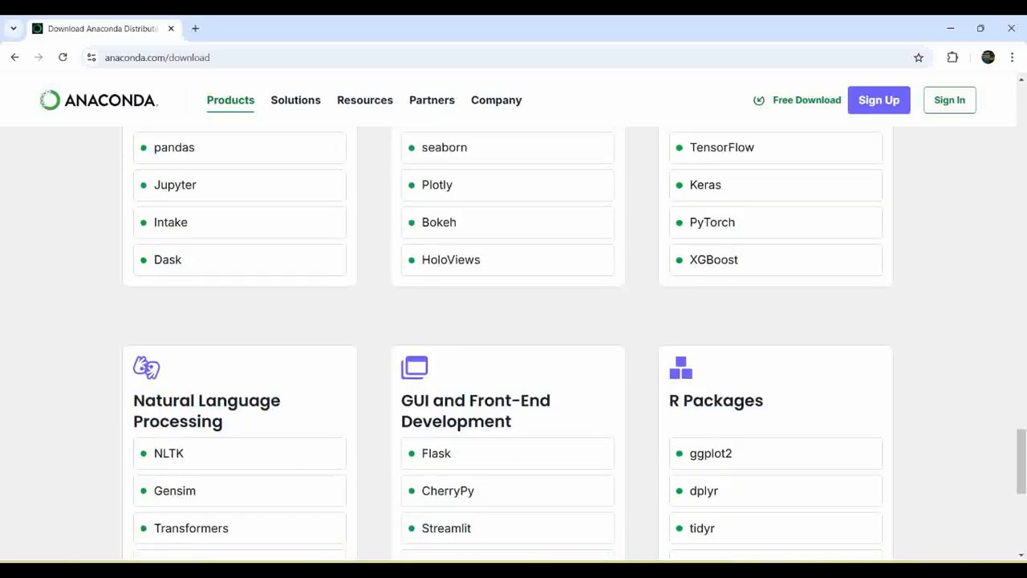
pyautogui.scroll(5, 513, 337)
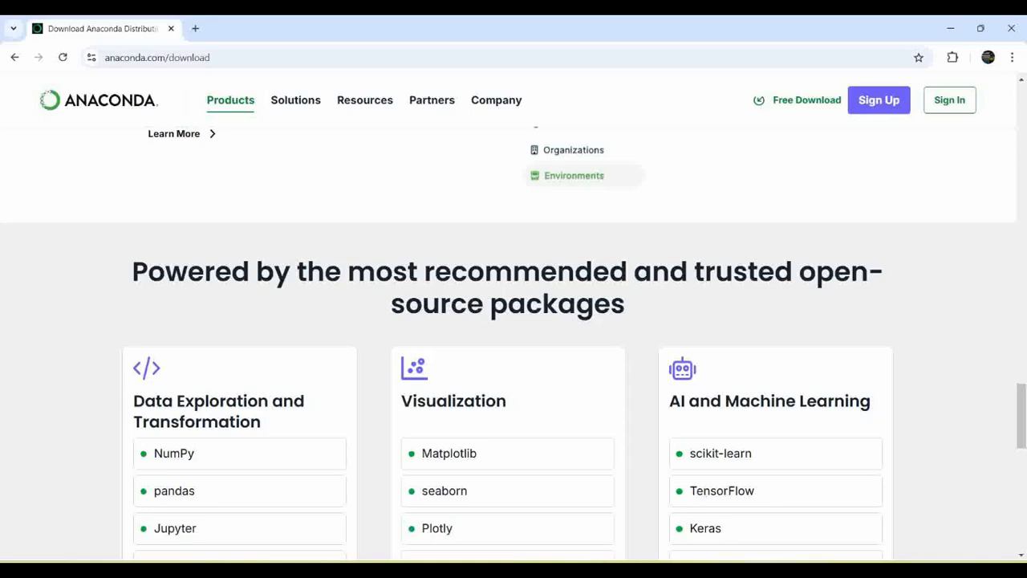
pyautogui.scroll(8, 514, 337)
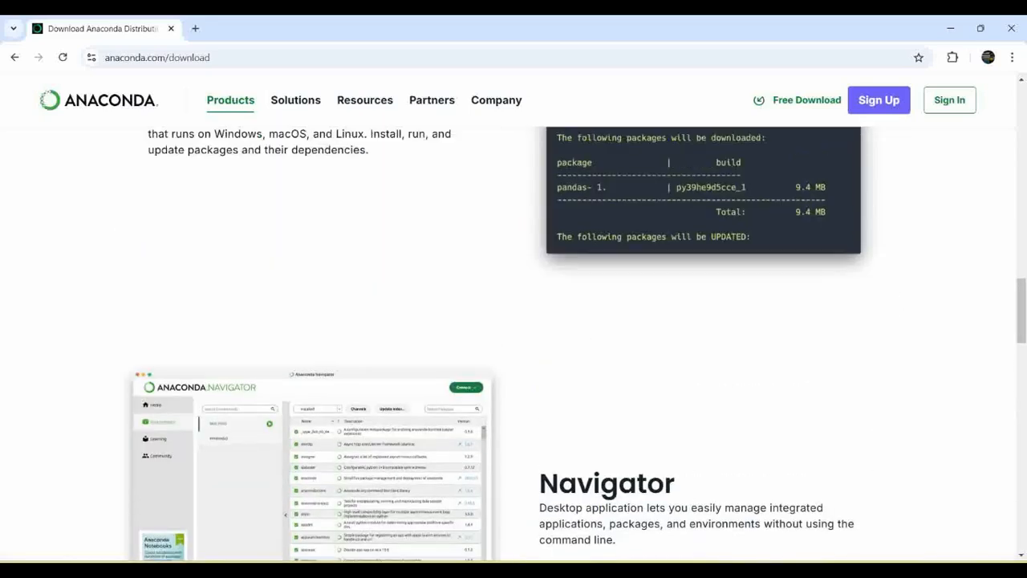
# Return to the free download form, enter the e-mail address, agree to receive communication and submit the registration.
pyautogui.click(807, 99)
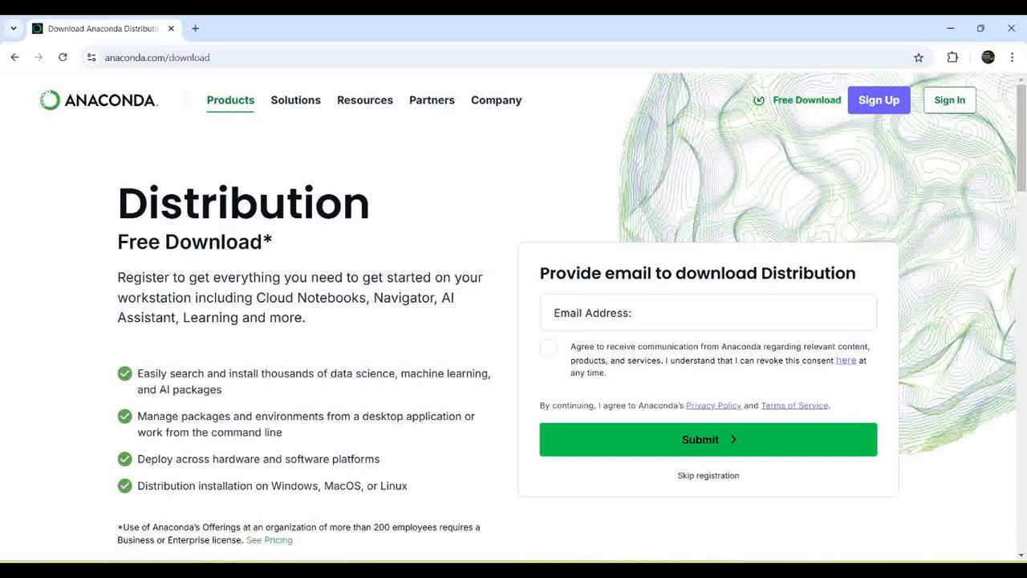
pyautogui.click(657, 313)
pyautogui.click(662, 351)
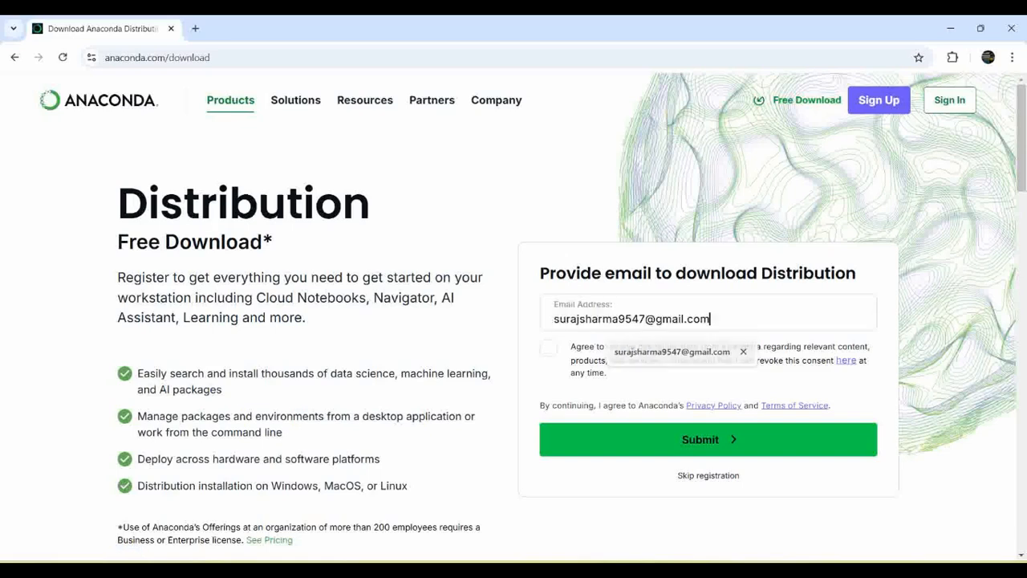
pyautogui.click(548, 347)
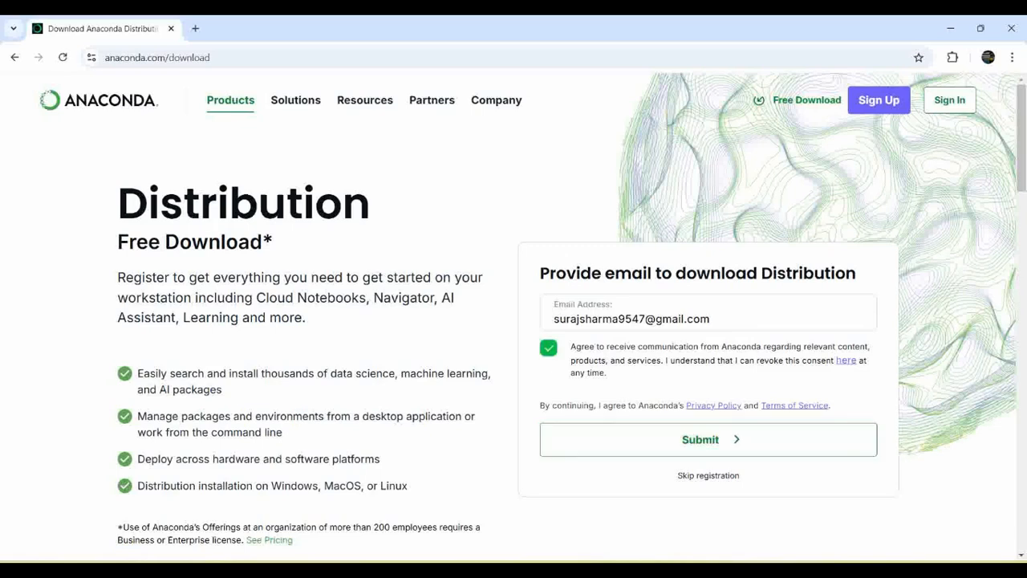
pyautogui.click(708, 440)
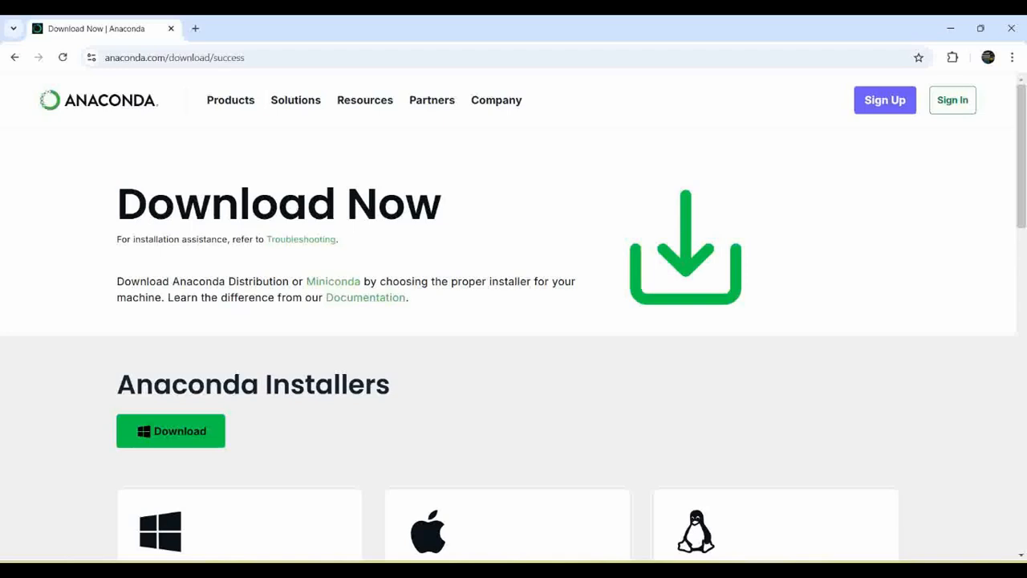
# Download the Windows 64-Bit Graphical Installer for Python 3.12 from the Anaconda Installers section.
pyautogui.scroll(-3, 513, 321)
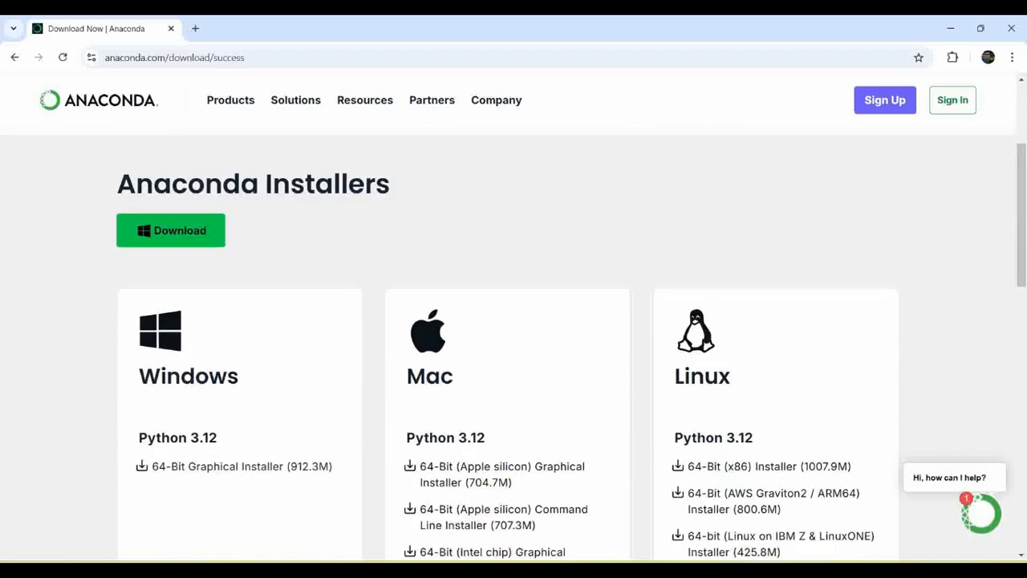
pyautogui.scroll(-1, 514, 345)
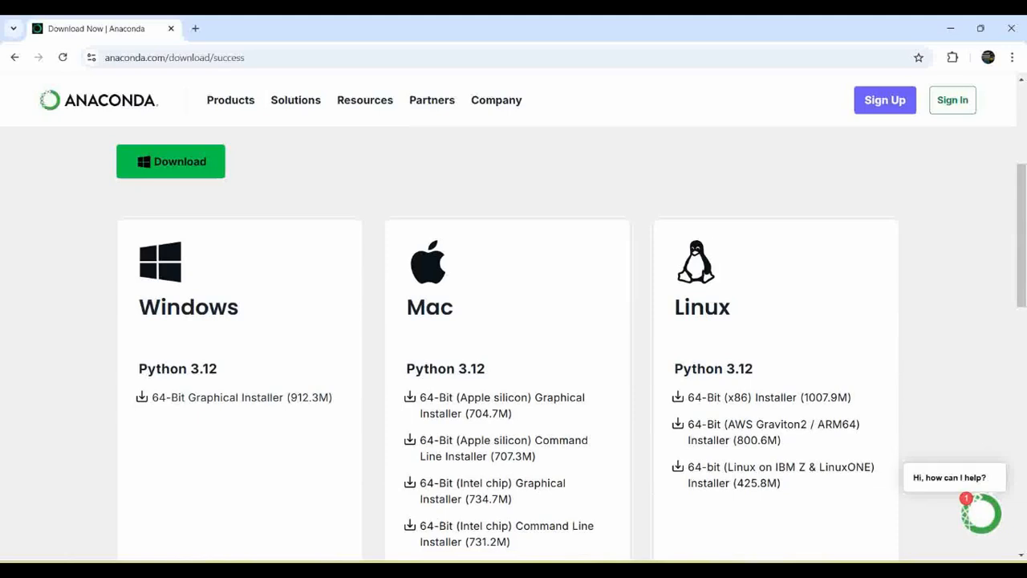
pyautogui.scroll(-1, 769, 397)
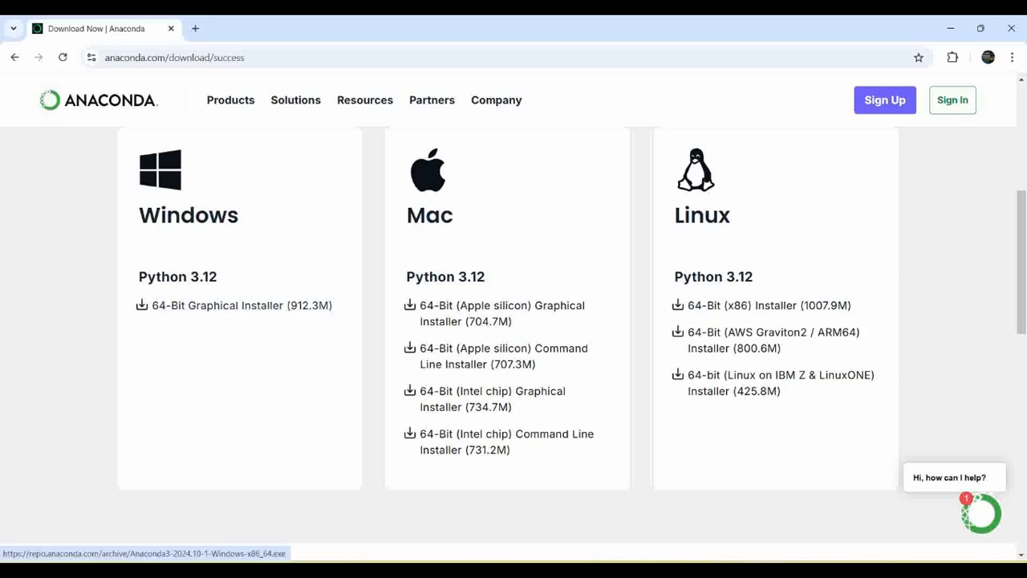
pyautogui.scroll(1, 241, 308)
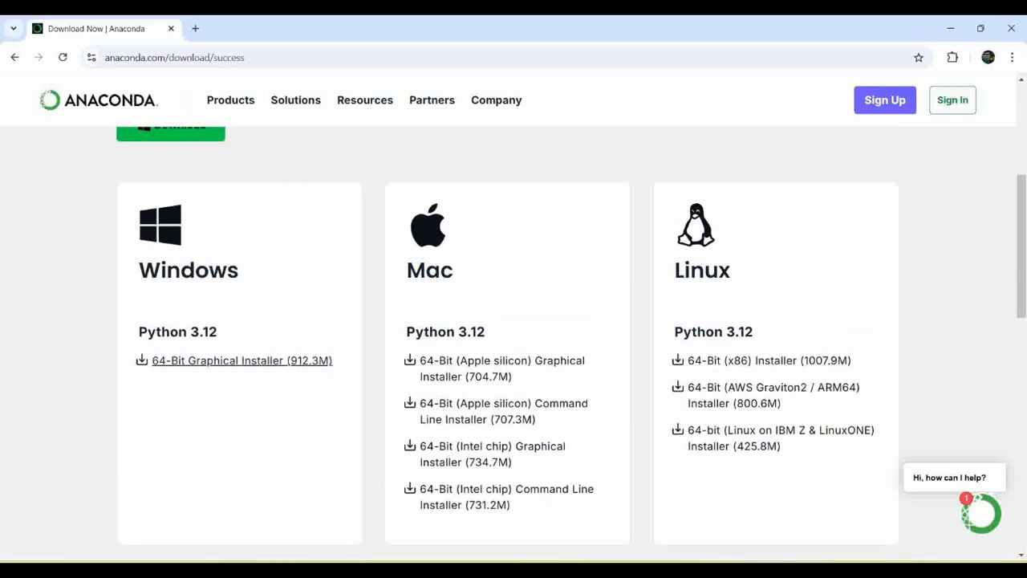
pyautogui.click(240, 361)
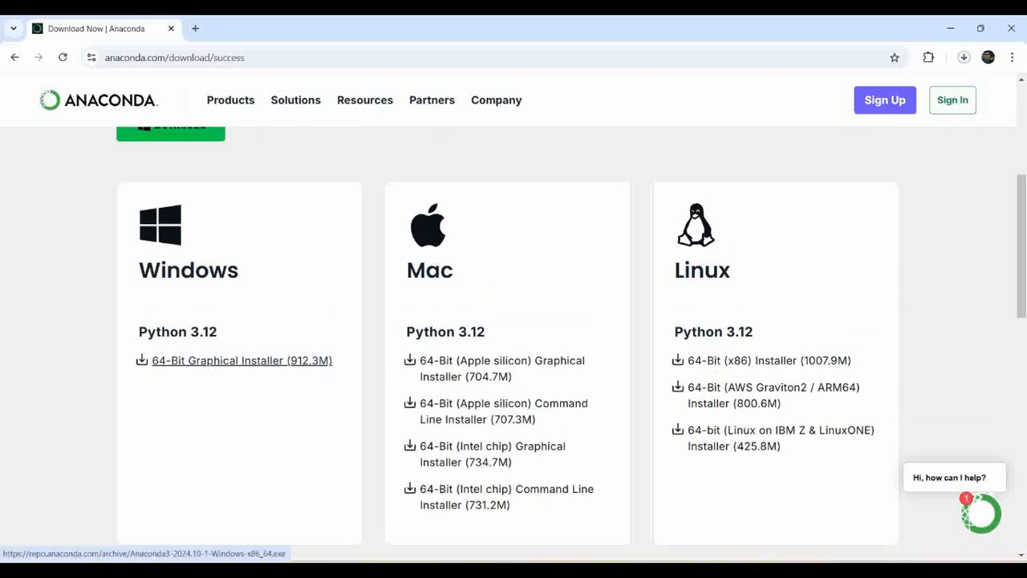
# Open the downloaded Anaconda3-2024.10-1-Windows-x86_64 (1).exe installer and minimize the browser.
pyautogui.click(964, 57)
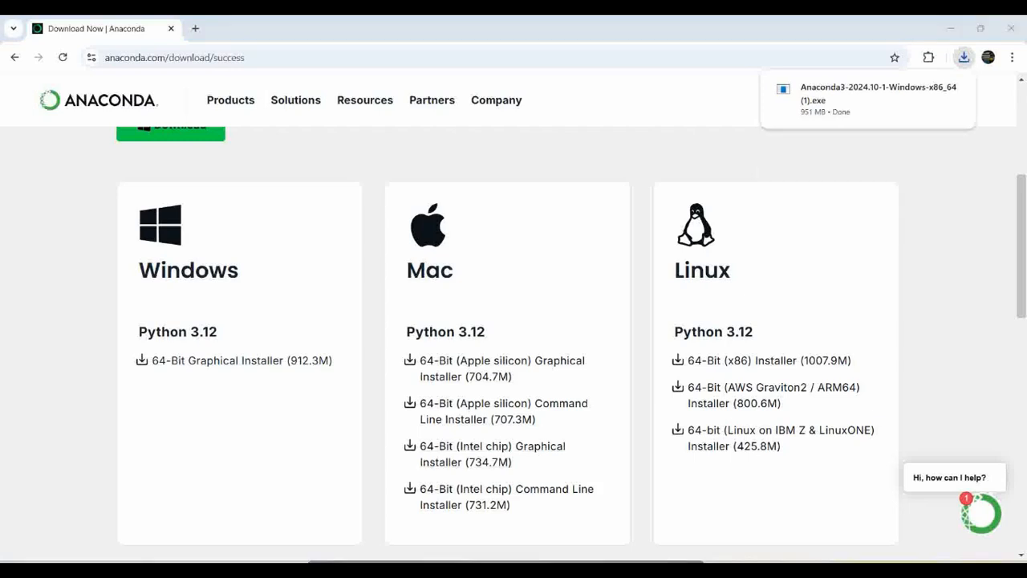
pyautogui.moveTo(929, 89)
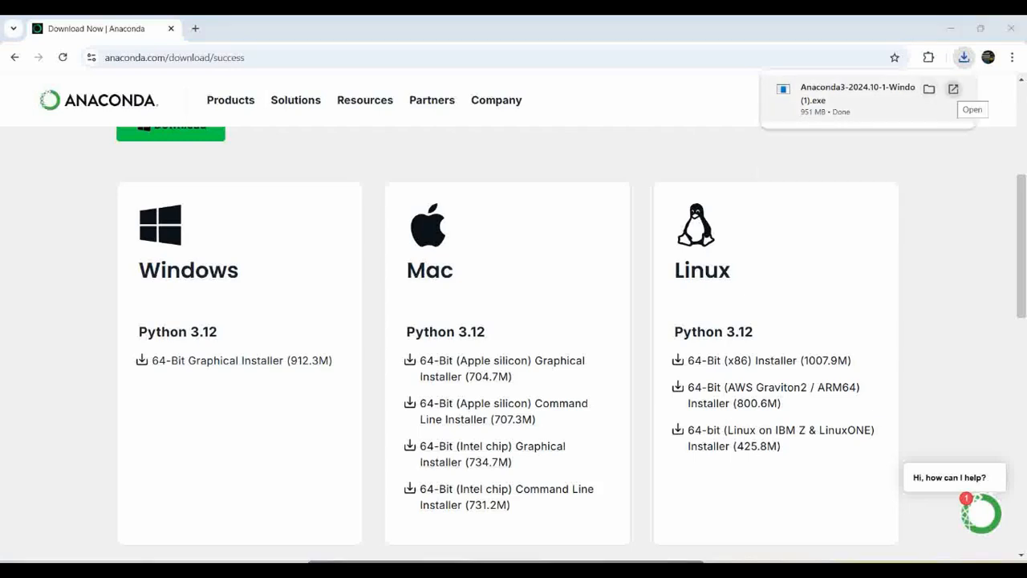
pyautogui.click(953, 89)
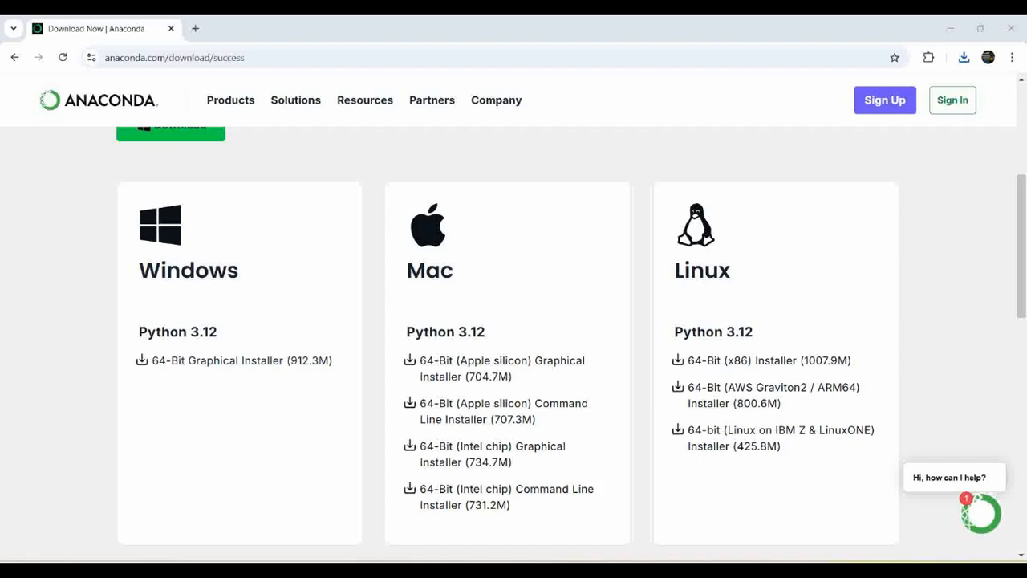
pyautogui.click(950, 28)
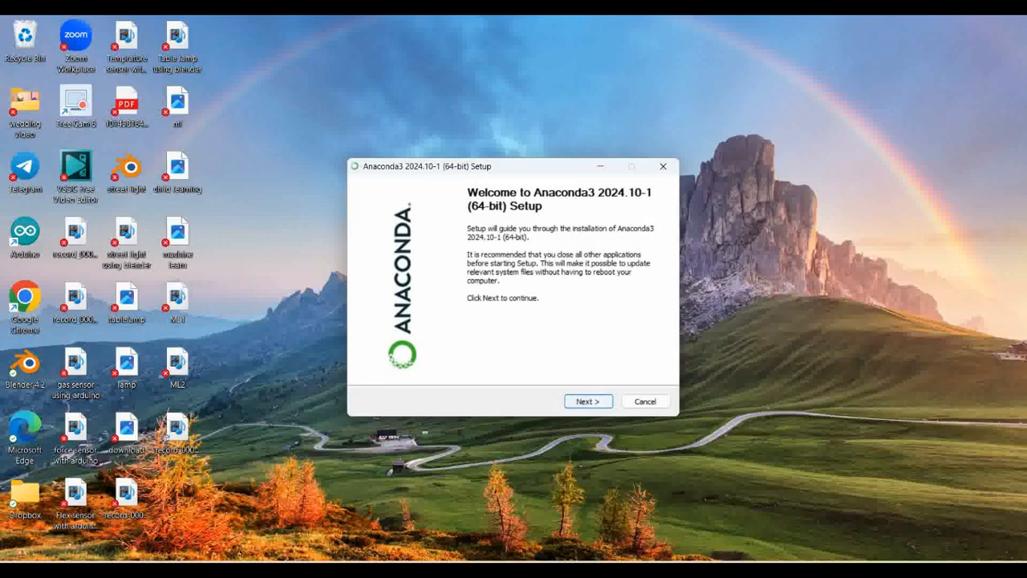
# Accept the Anaconda3 license agreement and choose the All Users installation type.
pyautogui.click(589, 401)
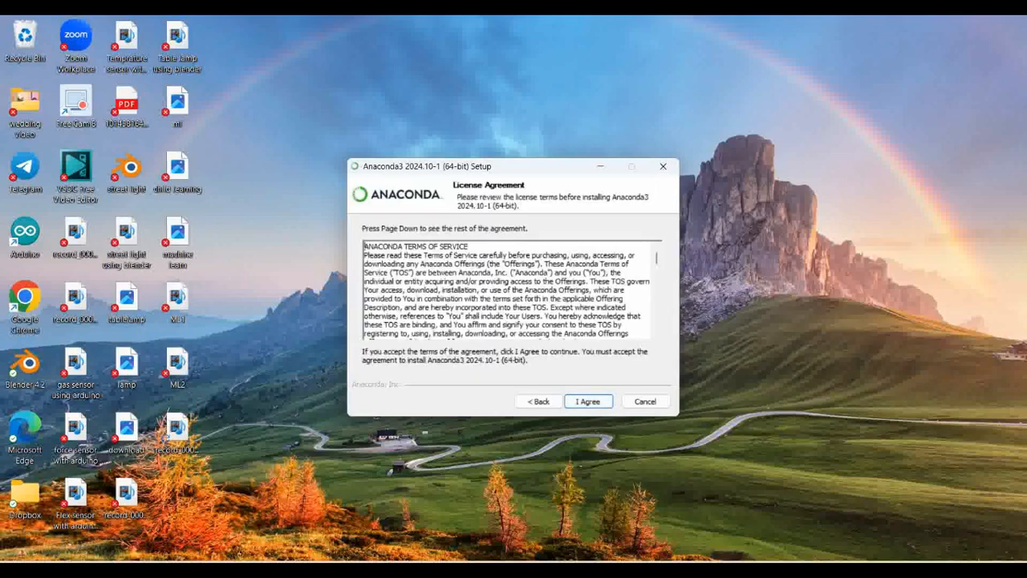
pyautogui.click(588, 401)
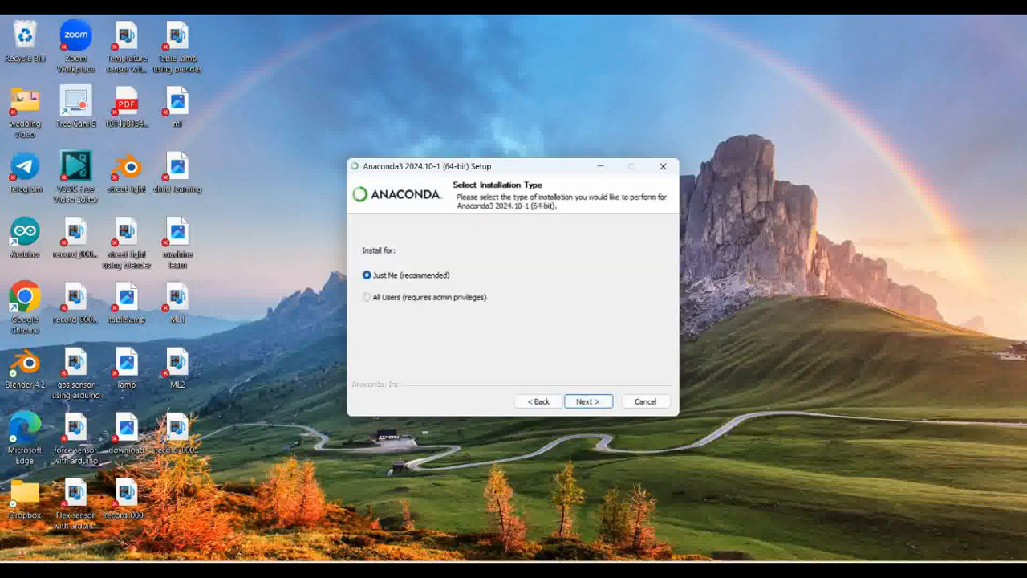
pyautogui.click(367, 297)
pyautogui.click(588, 401)
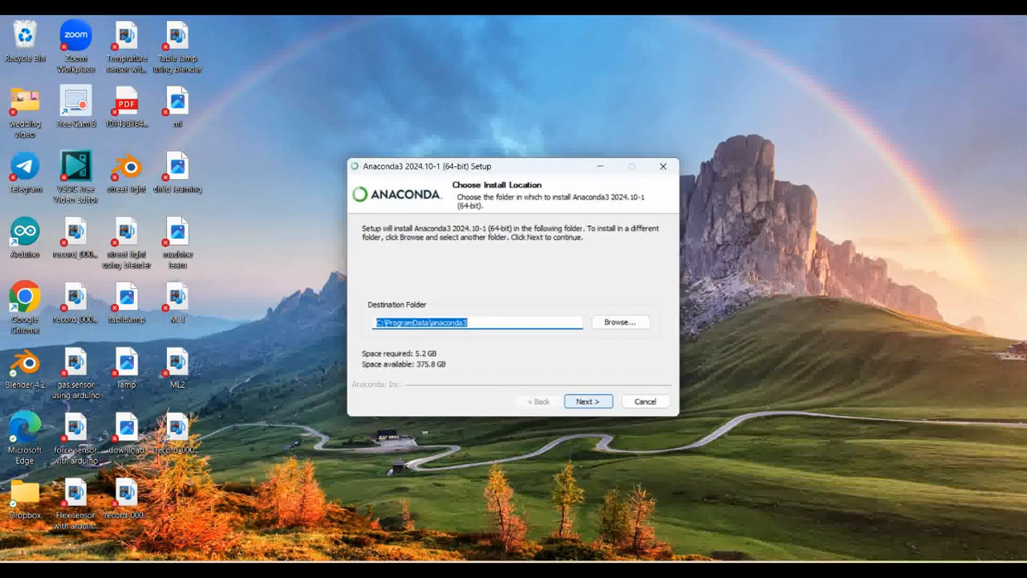
# Install Anaconda3 in C:\ProgramData\anaconda3 with the default advanced options, and finish setup with Anaconda Navigator and the getting-started page set to launch.
pyautogui.press('Return')
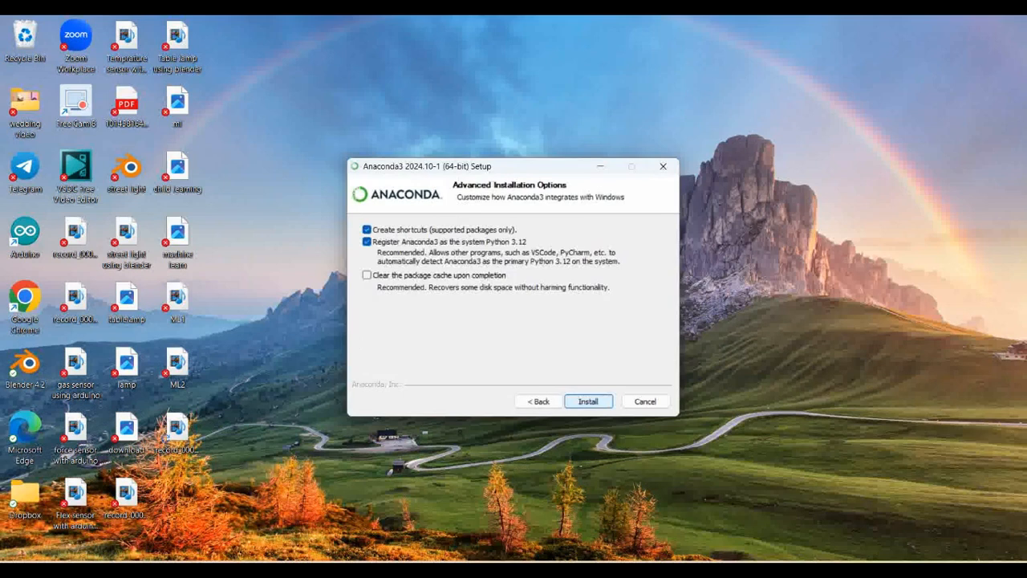
pyautogui.press('Return')
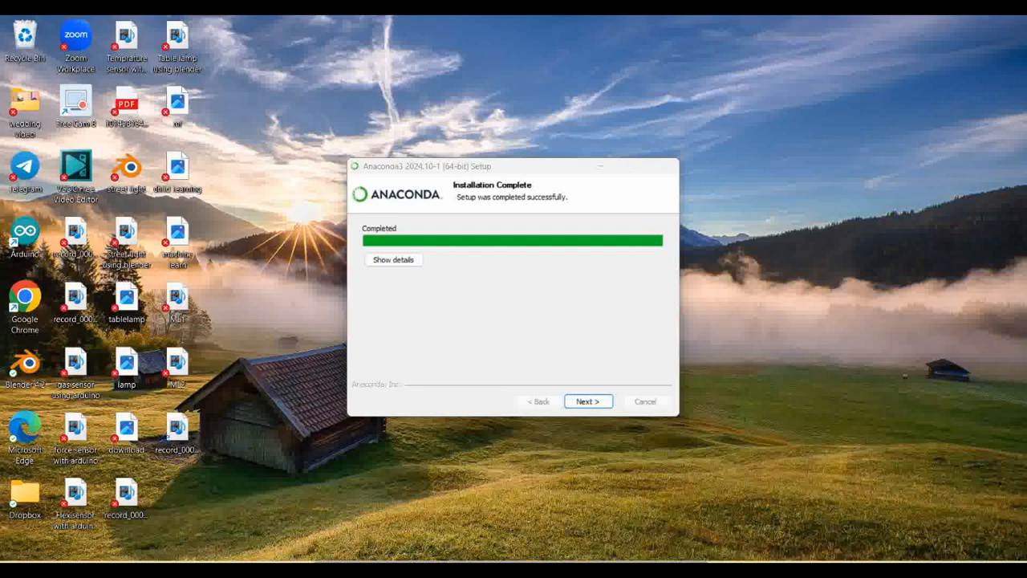
pyautogui.press('Return')
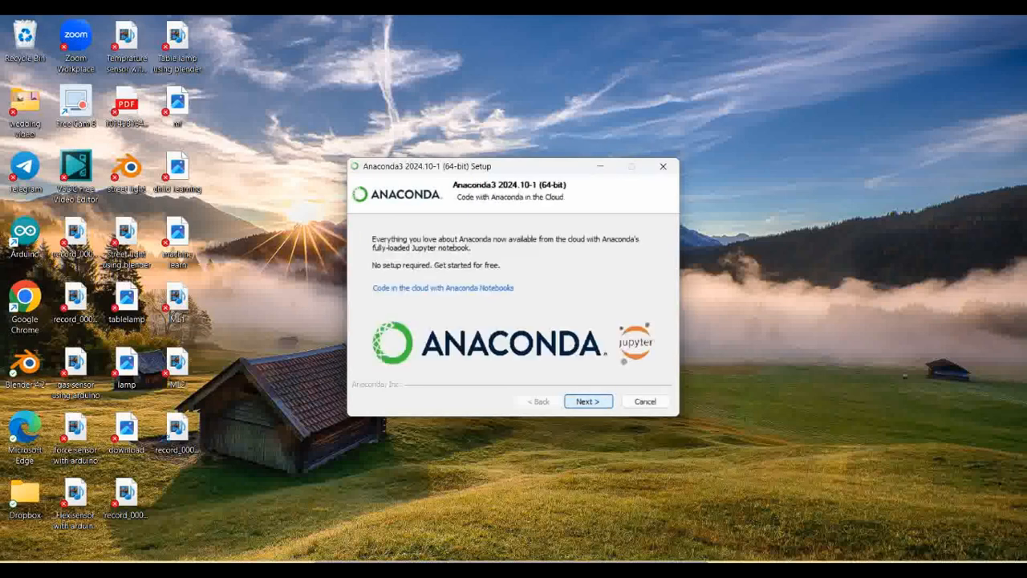
pyautogui.press('Return')
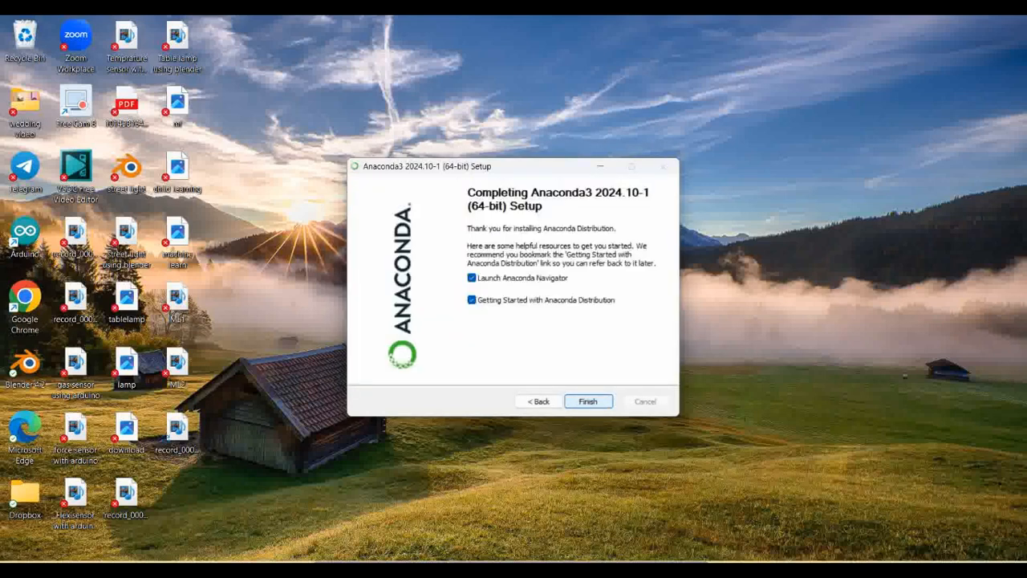
pyautogui.press('Return')
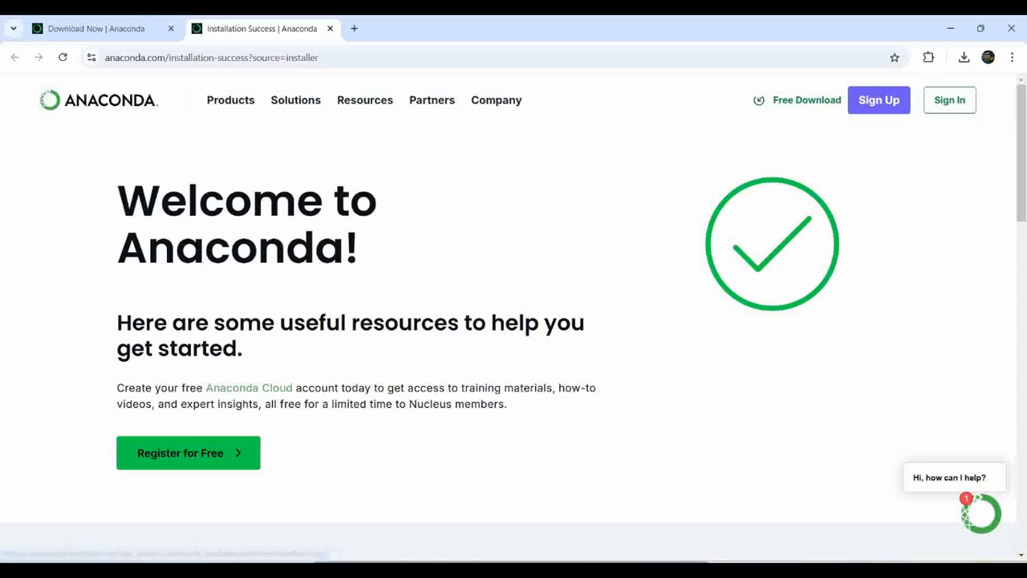
# Look through the getting-started resources on the Welcome to Anaconda page.
pyautogui.scroll(-4, 514, 321)
pyautogui.scroll(-7, 514, 343)
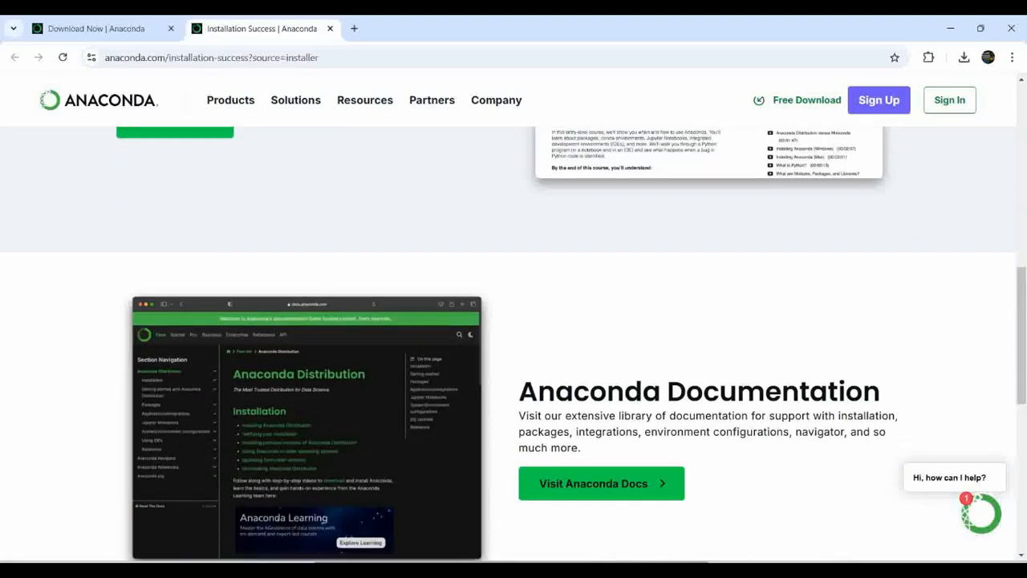
pyautogui.scroll(-4, 513, 343)
pyautogui.scroll(14, 514, 343)
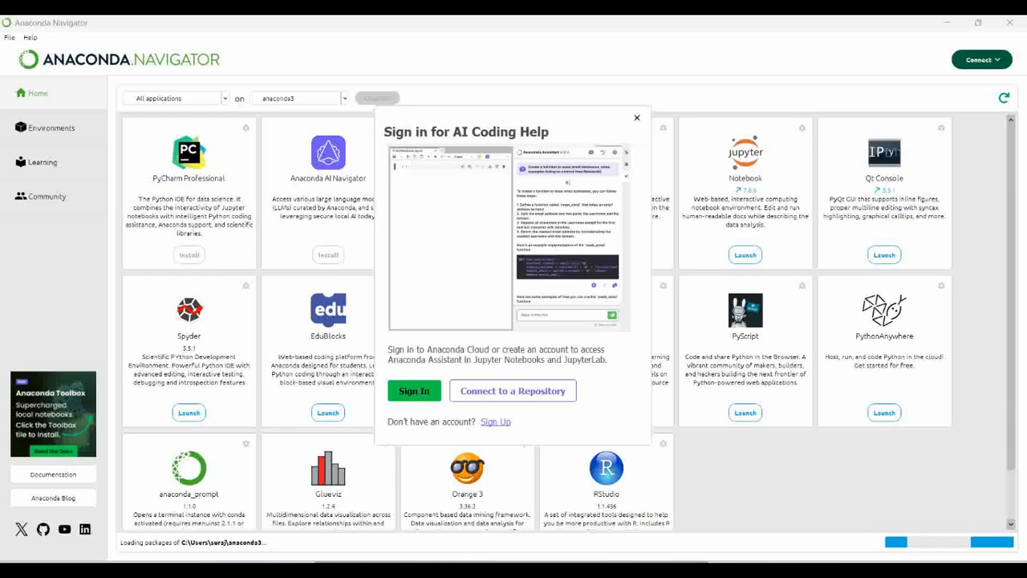
# Dismiss the AI coding sign-in offer and launch Jupyter Notebook from the anaconda3 environment.
pyautogui.click(637, 118)
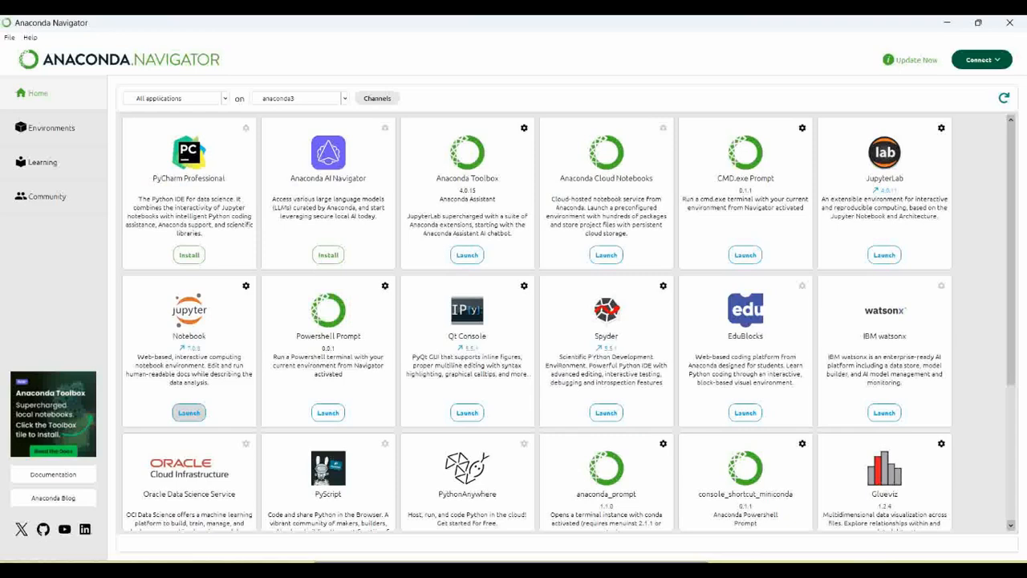
pyautogui.click(188, 412)
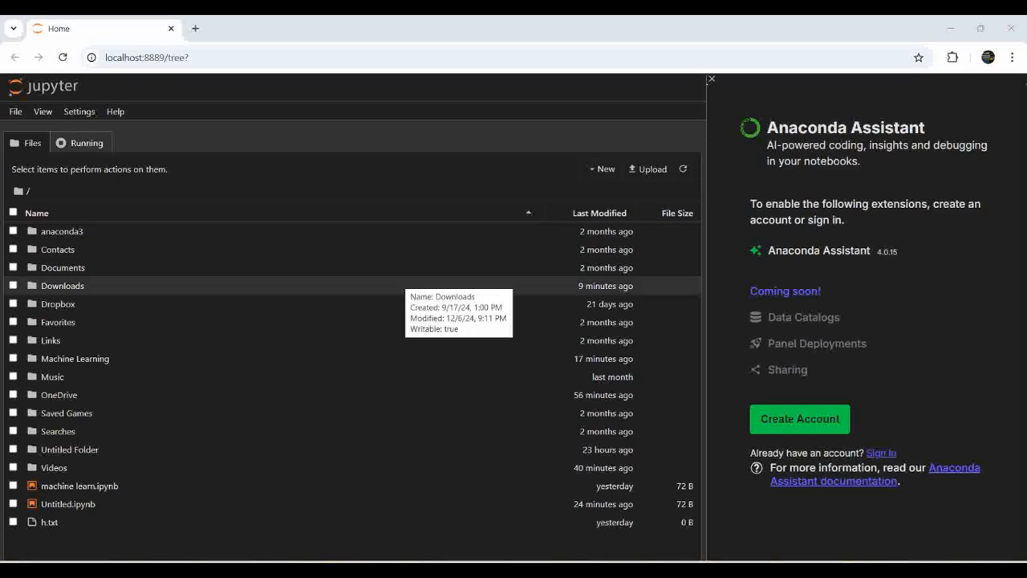
# Try to create a folder named "machine learning" in the Jupyter root directory, overwriting the existing one.
pyautogui.click(603, 169)
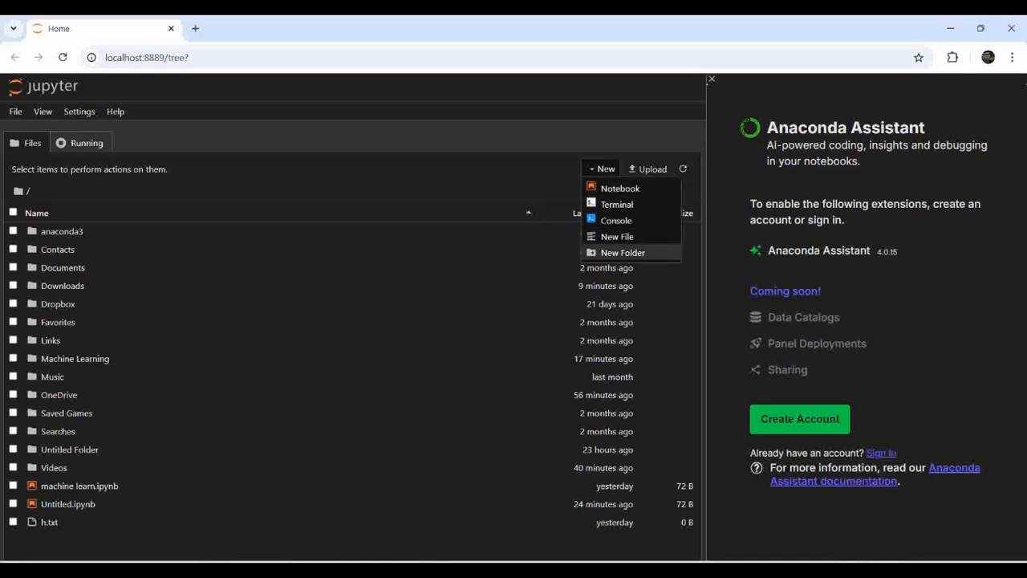
pyautogui.click(622, 252)
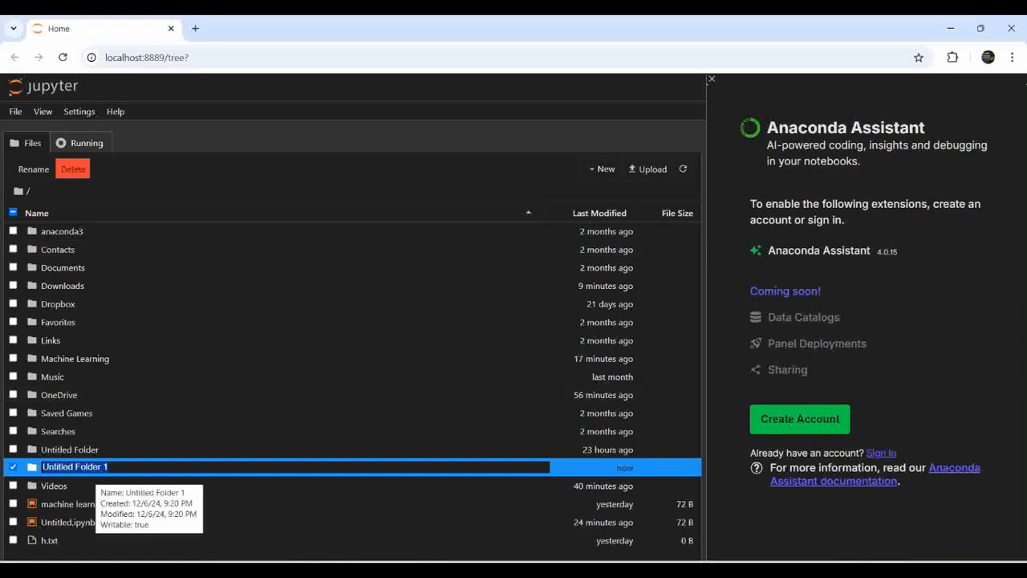
pyautogui.press('BackSpace')
pyautogui.write('mac')
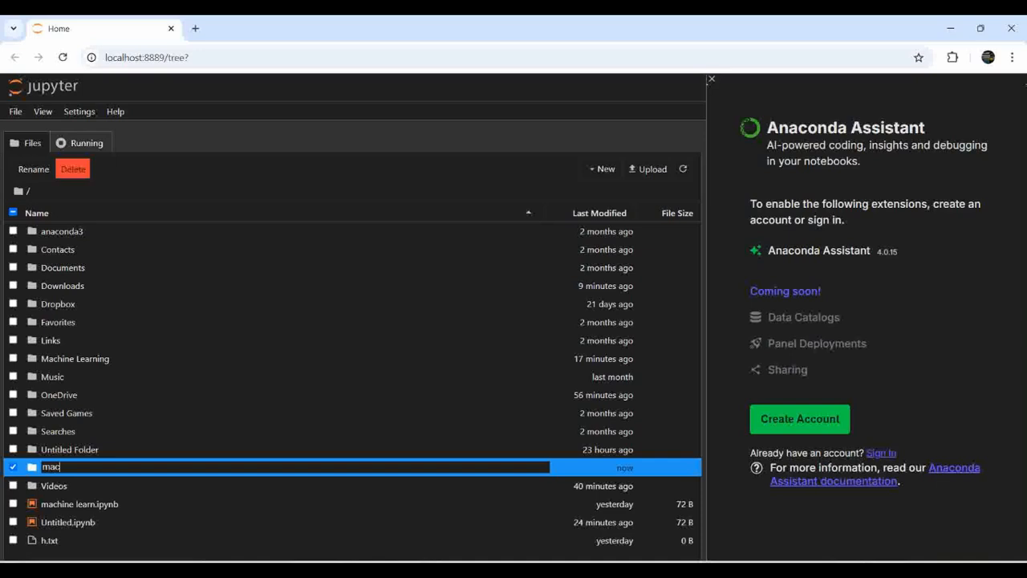
pyautogui.write('hine learning')
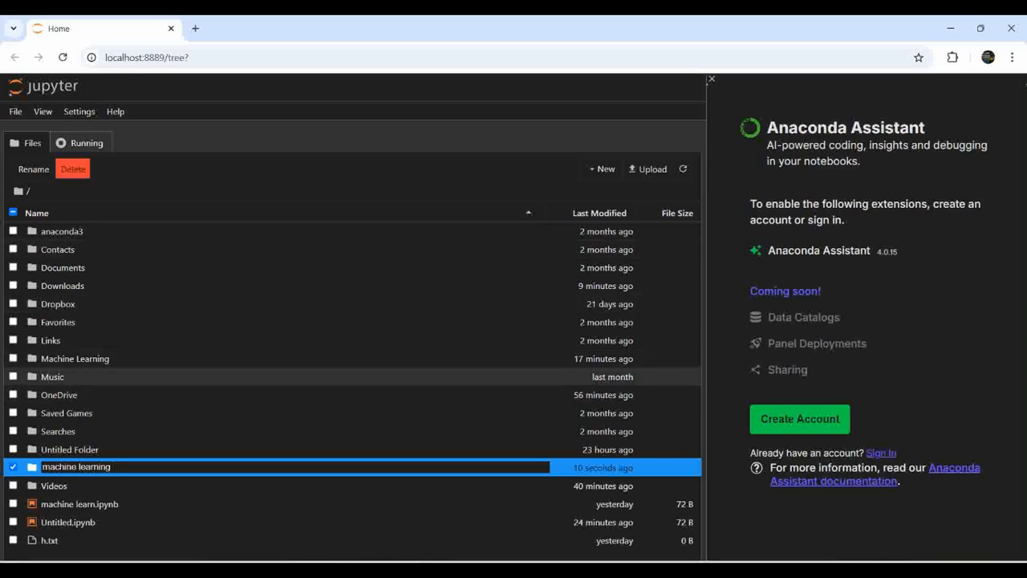
pyautogui.press('Return')
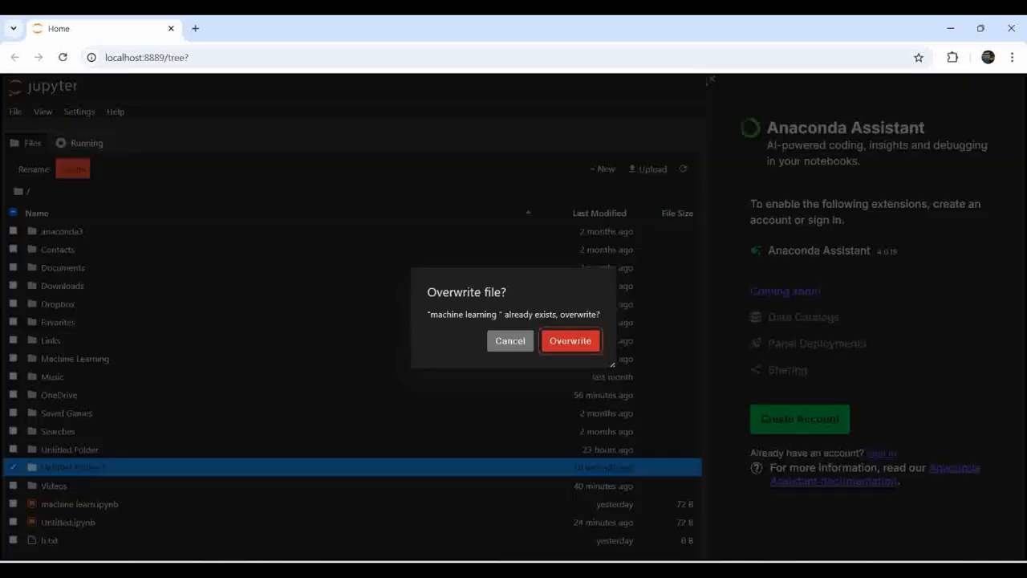
pyautogui.press('Return')
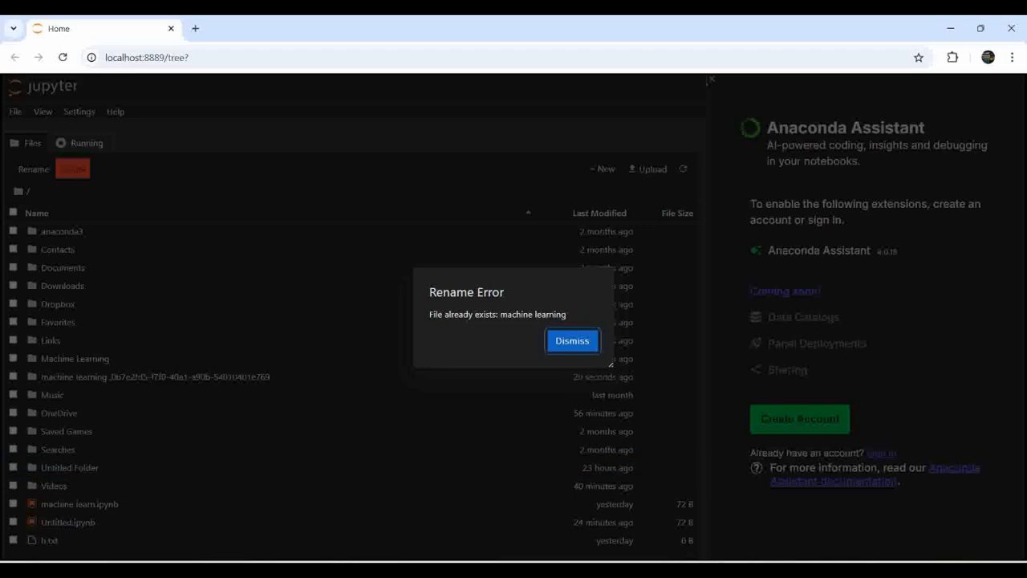
pyautogui.click(572, 341)
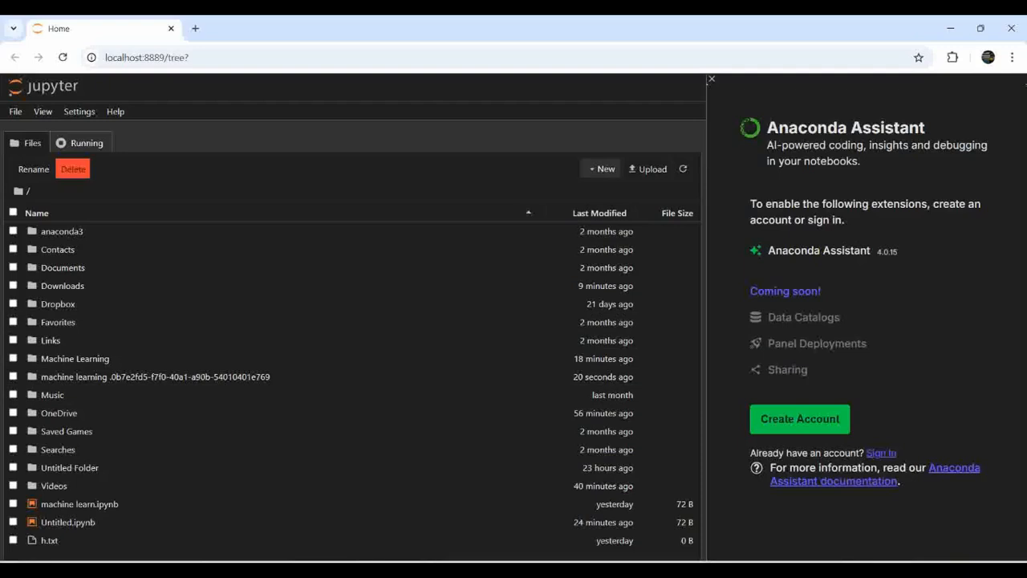
# Create a new folder named ml in the Jupyter root directory.
pyautogui.click(602, 168)
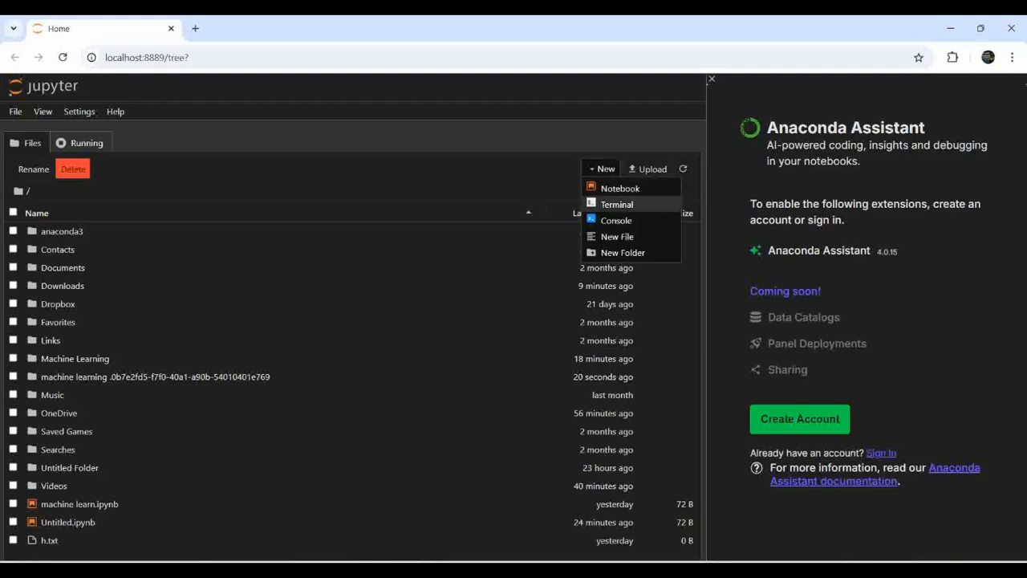
pyautogui.click(623, 252)
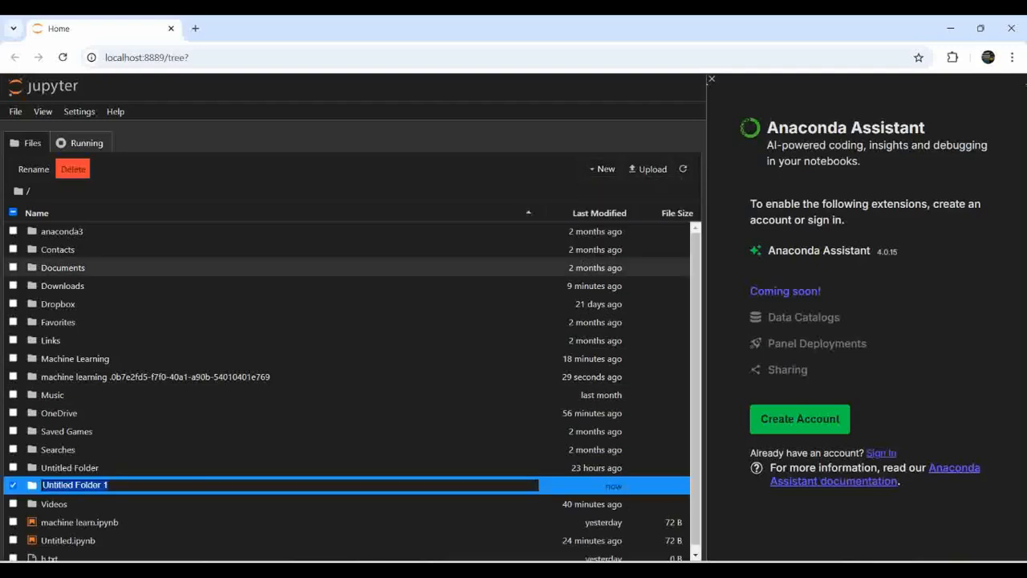
pyautogui.write('ml')
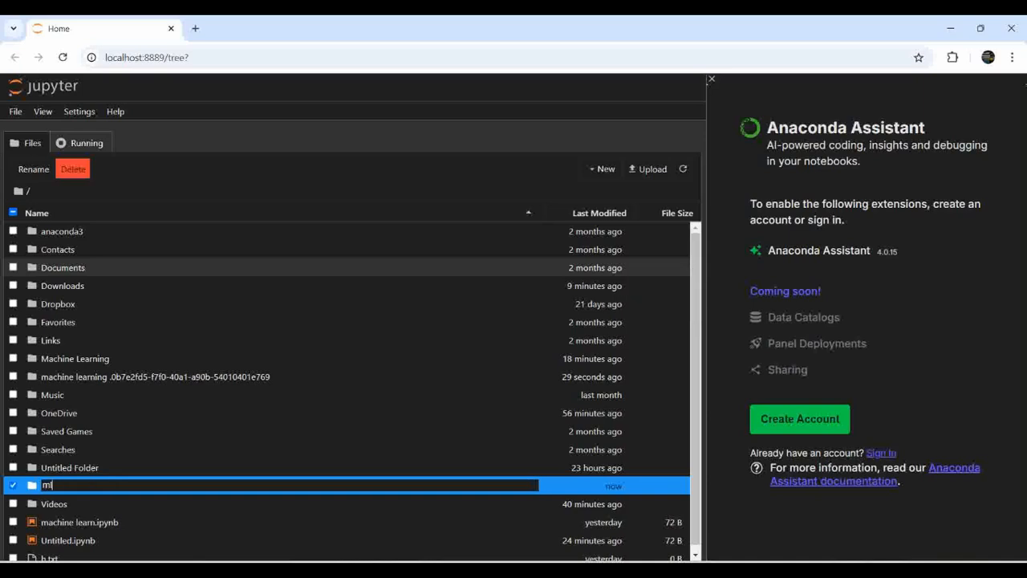
pyautogui.press('Return')
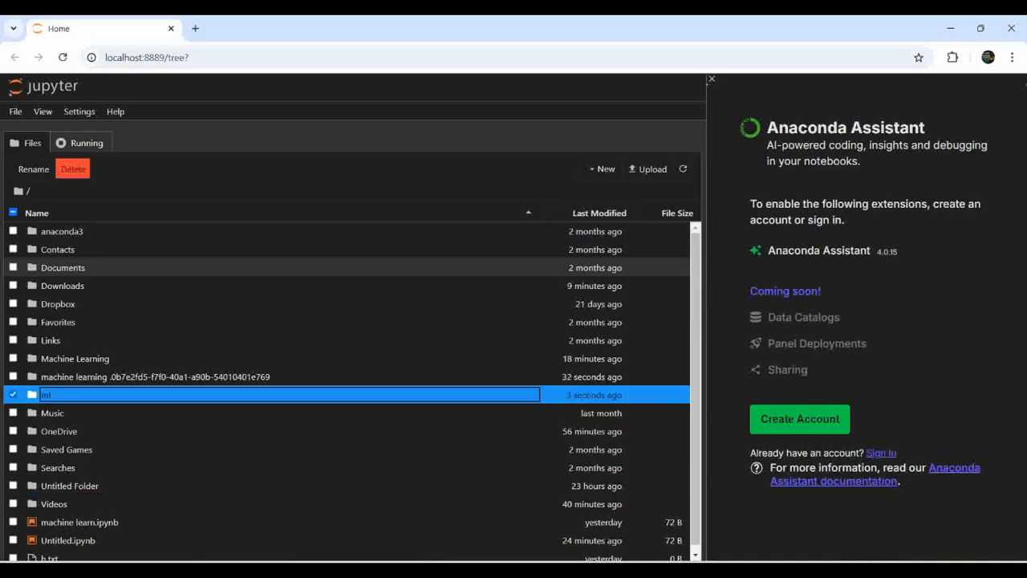
# Create a new notebook inside the ml folder using the Python 3 (ipykernel) kernel.
pyautogui.doubleClick(48, 395)
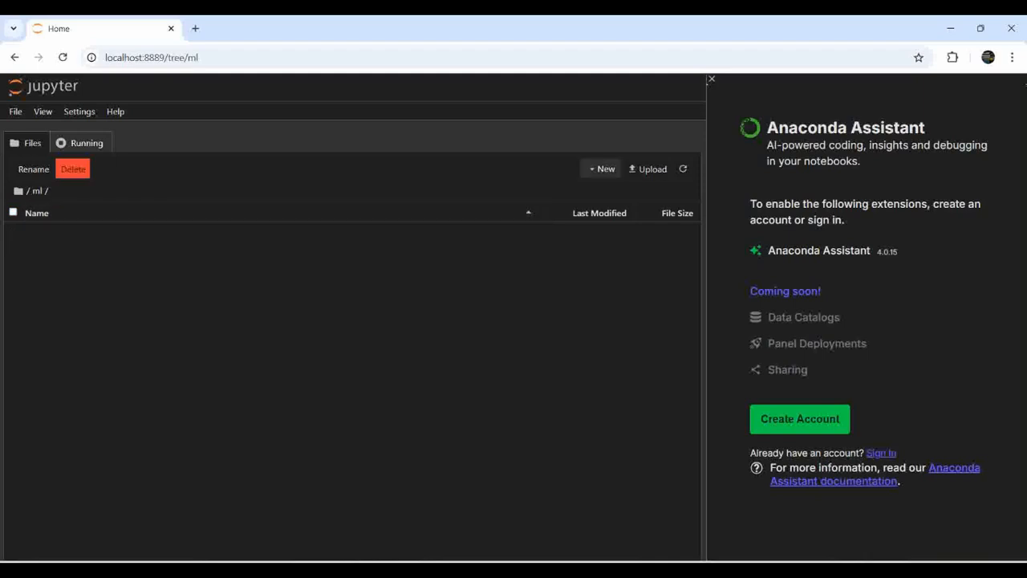
pyautogui.click(603, 168)
pyautogui.click(620, 188)
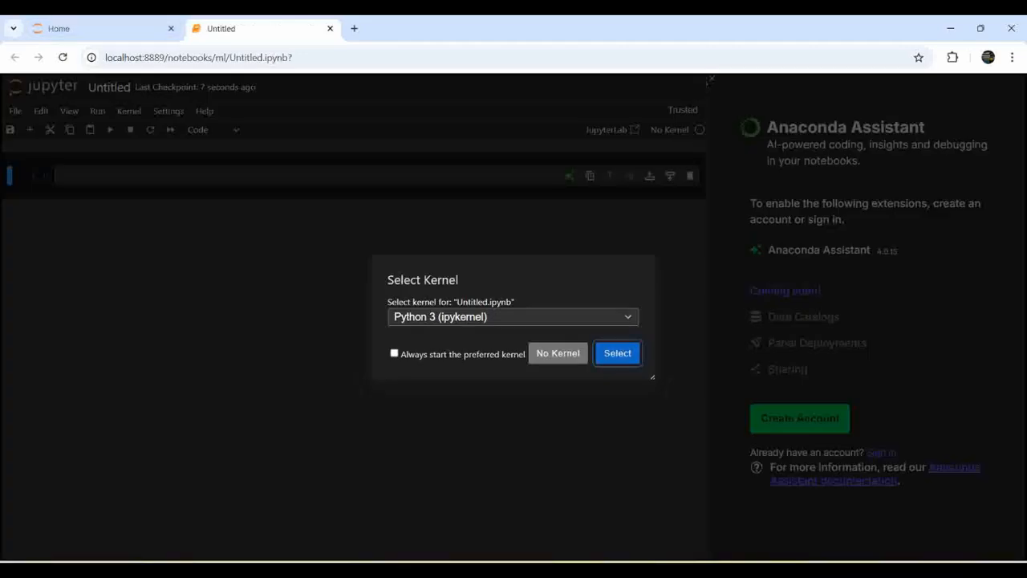
pyautogui.press('Return')
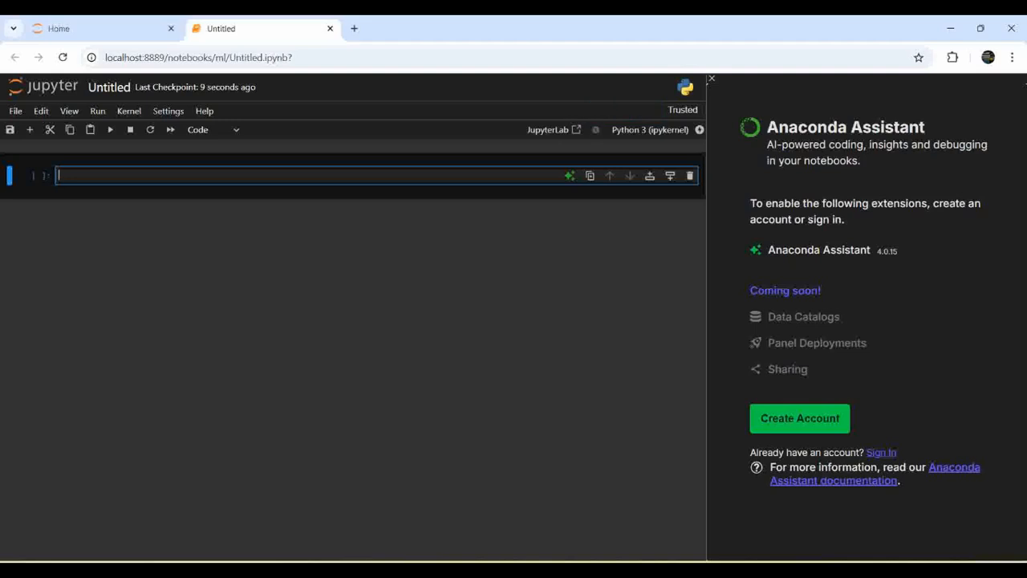
# Rename Untitled.ipynb in the ml folder to numpy.ipynb.
pyautogui.click(103, 29)
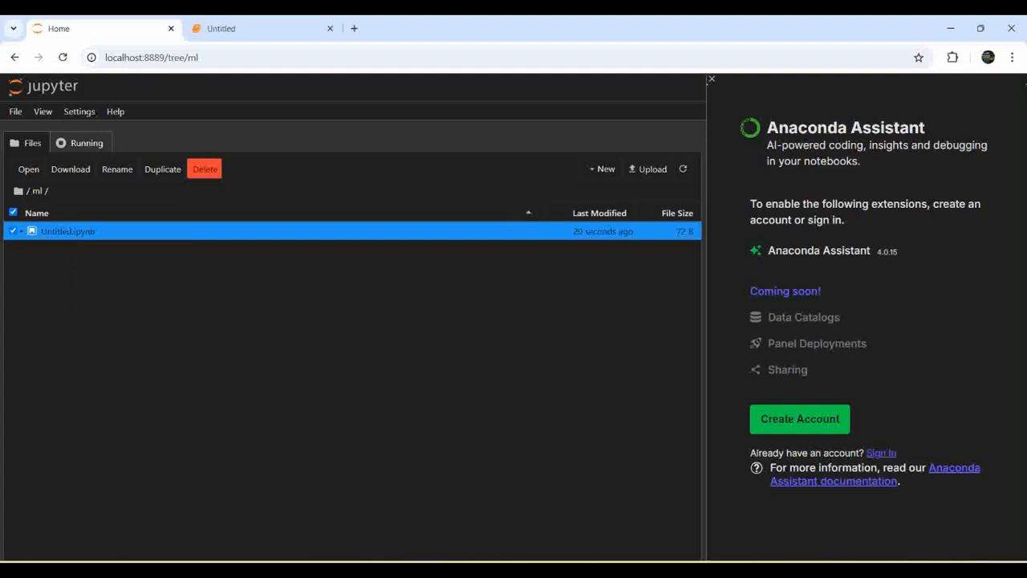
pyautogui.click(117, 169)
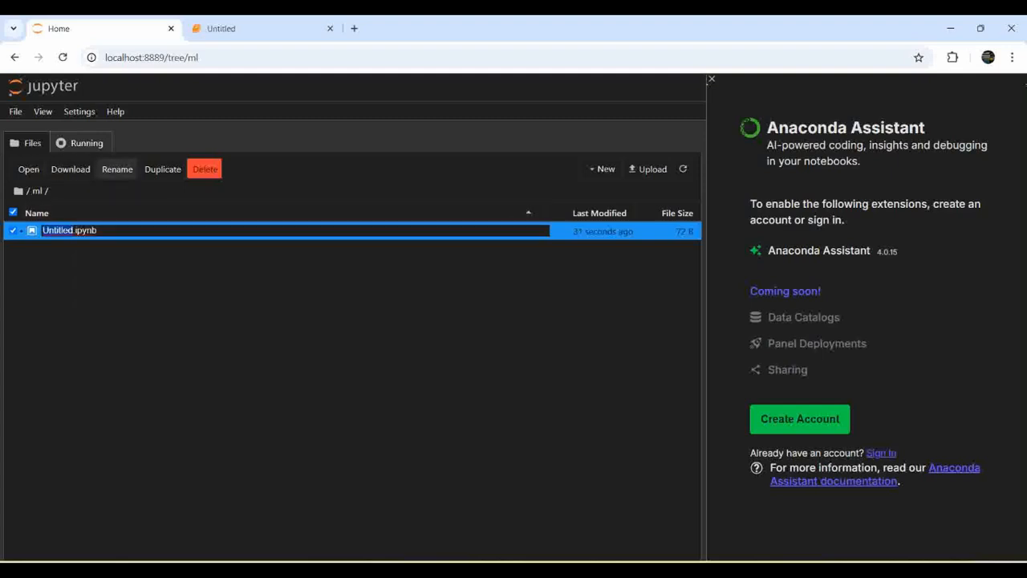
pyautogui.write('nump')
pyautogui.write('py')
pyautogui.press('BackSpace')
pyautogui.press('BackSpace')
pyautogui.hotkey('ctrl', 'a')
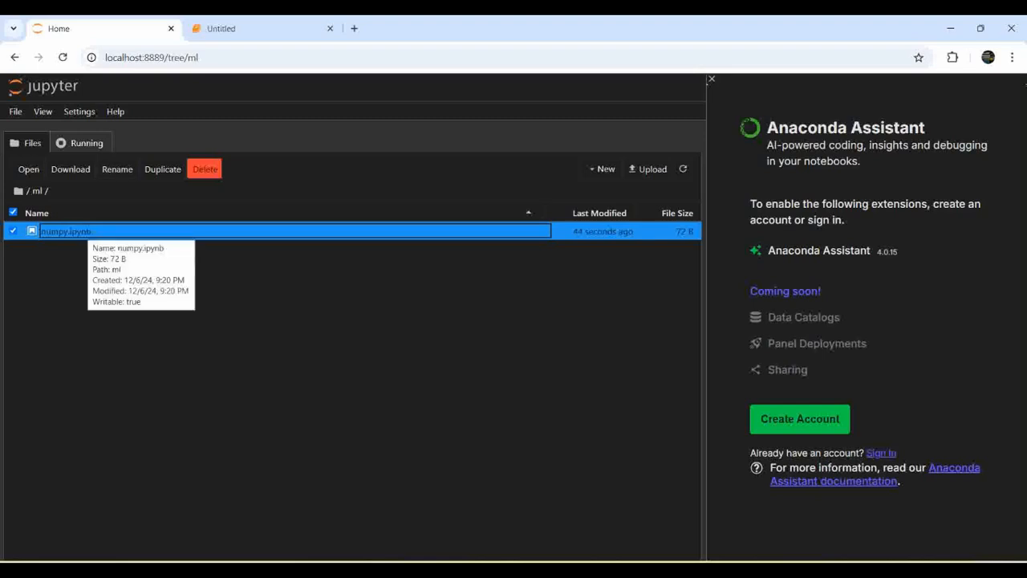
# Open the numpy.ipynb notebook with the Python 3 (ipykernel) kernel.
pyautogui.doubleClick(66, 231)
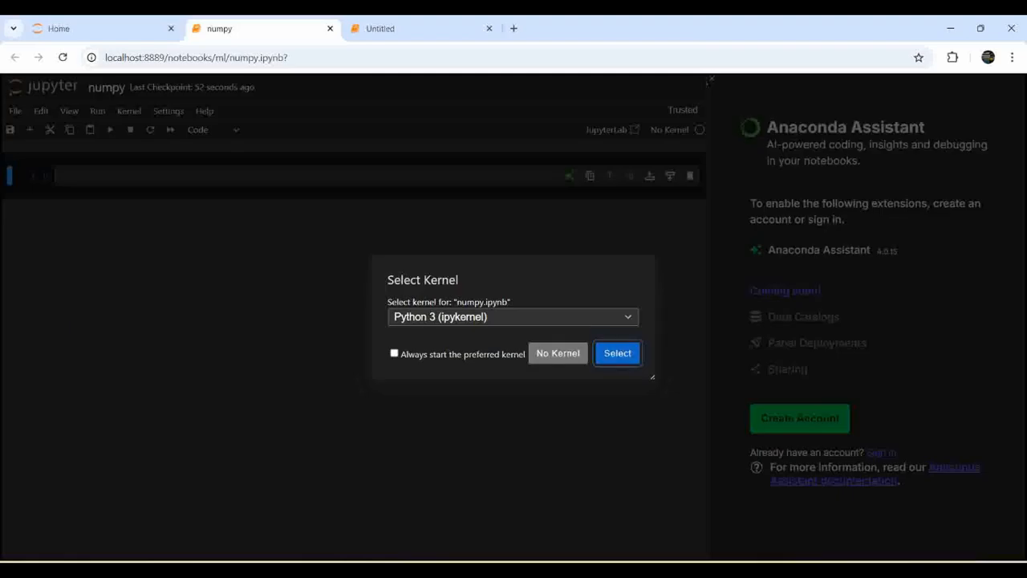
pyautogui.click(394, 353)
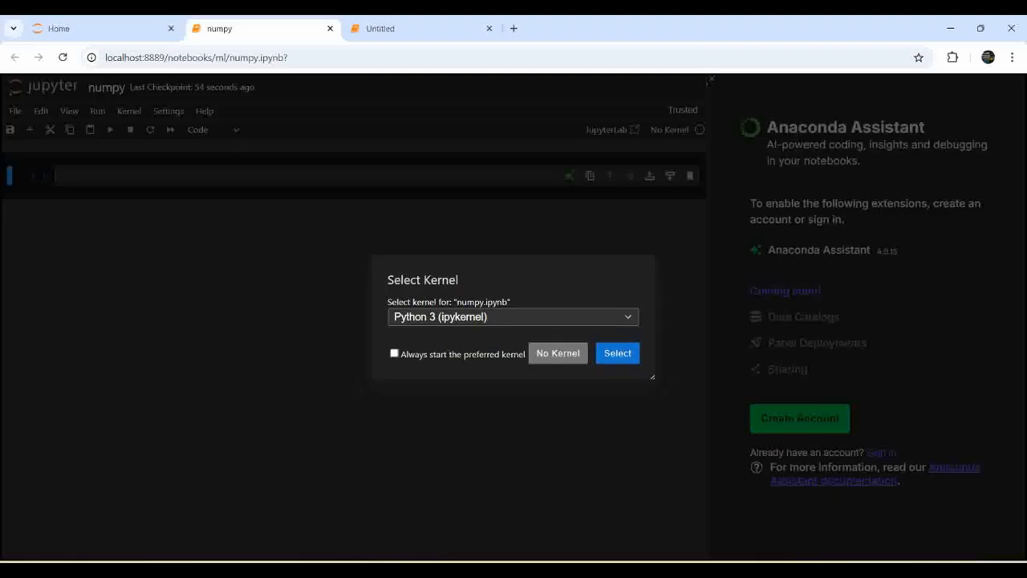
pyautogui.click(617, 353)
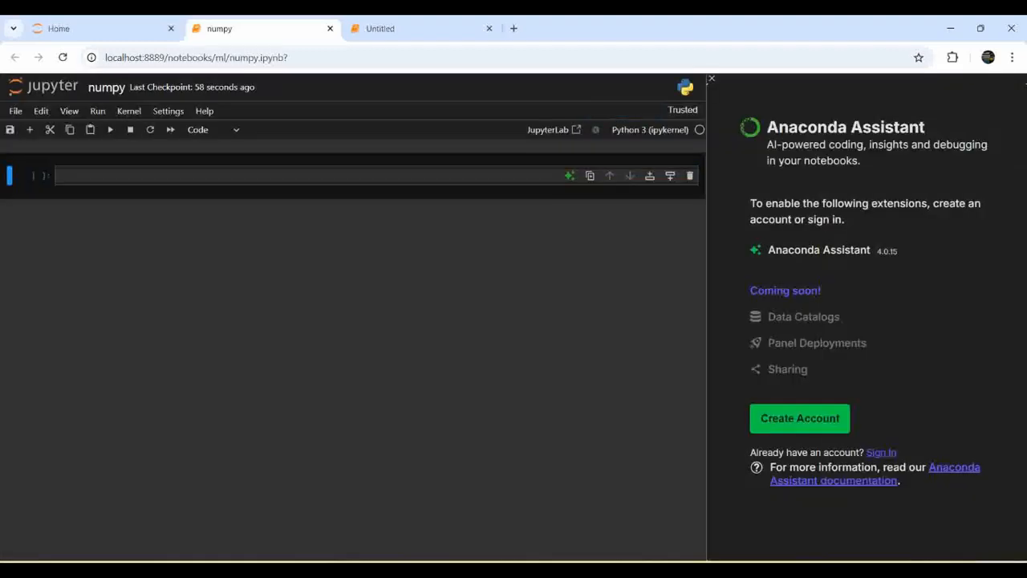
# Close the Anaconda Assistant pane and the old Untitled notebook without saving, leaving the numpy notebook's first cell active.
pyautogui.click(712, 78)
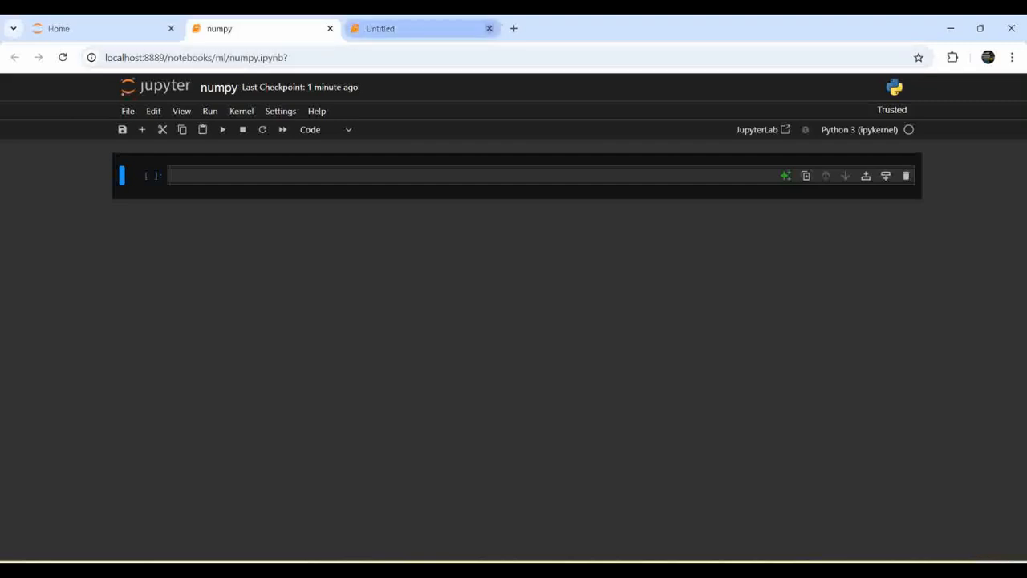
pyautogui.click(490, 28)
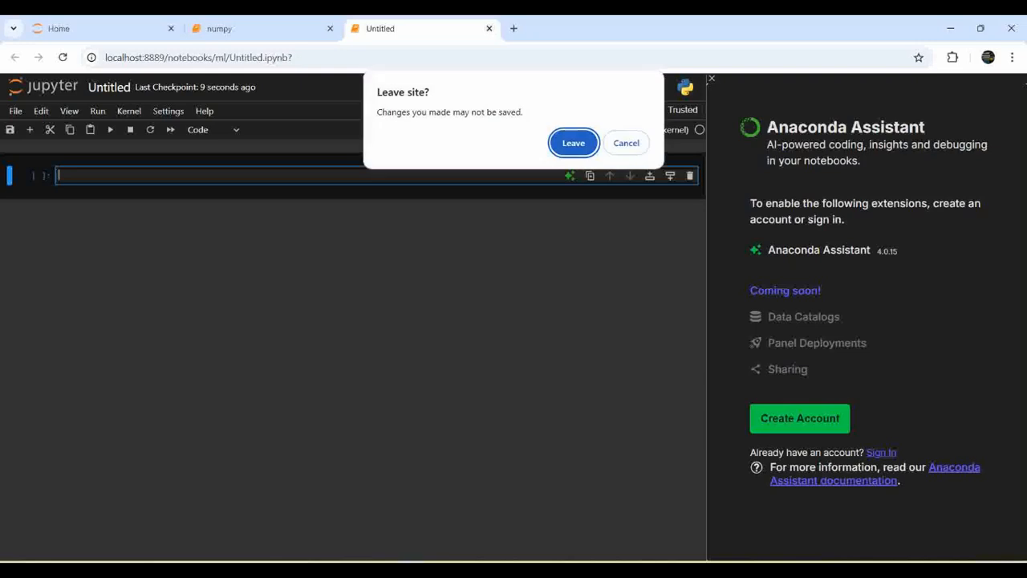
pyautogui.click(573, 143)
pyautogui.click(481, 176)
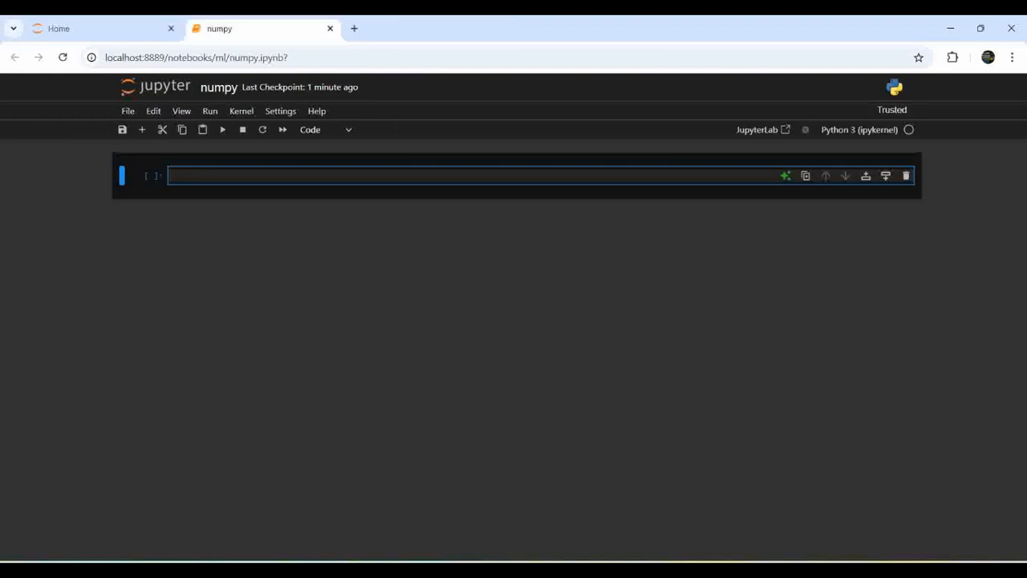
pyautogui.click(128, 111)
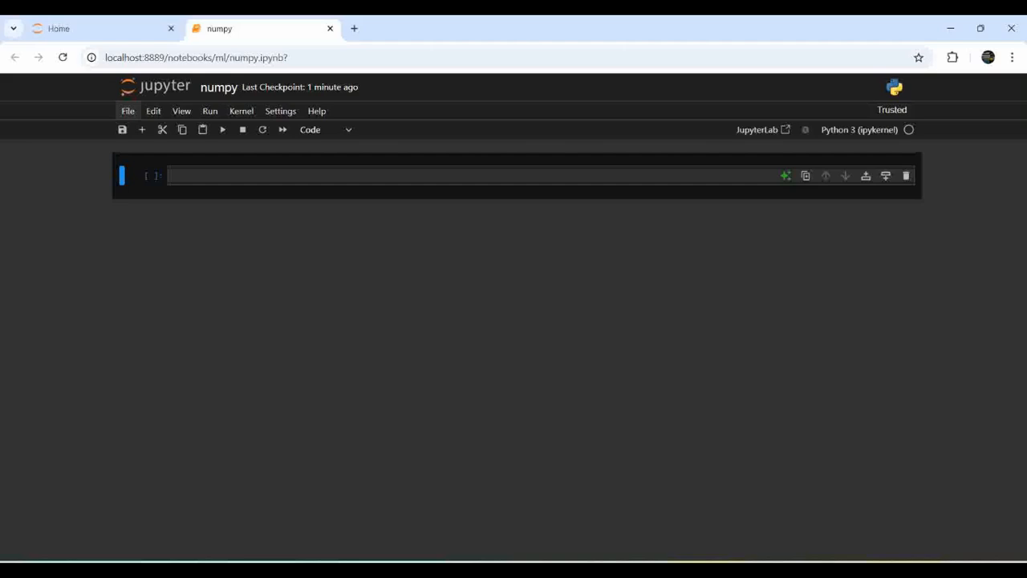
pyautogui.click(127, 111)
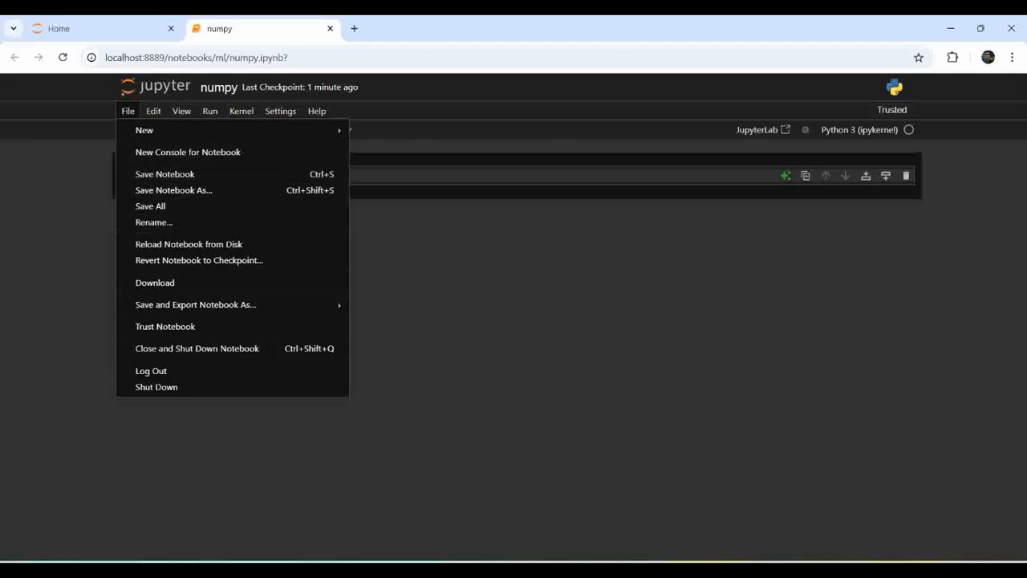
pyautogui.click(449, 289)
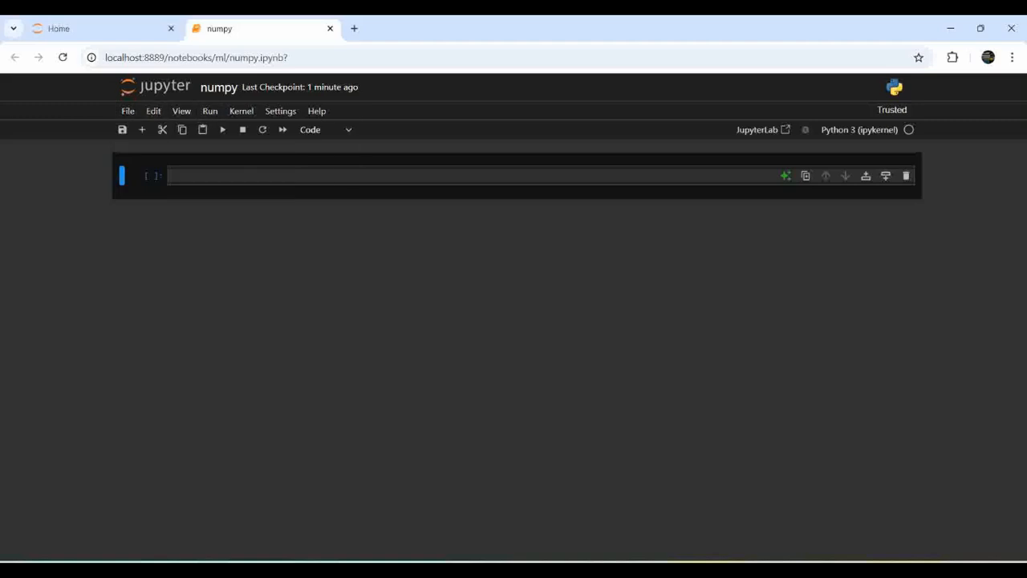
# Collapse the input of the numpy notebook's empty cell and expand it again.
pyautogui.click(122, 174)
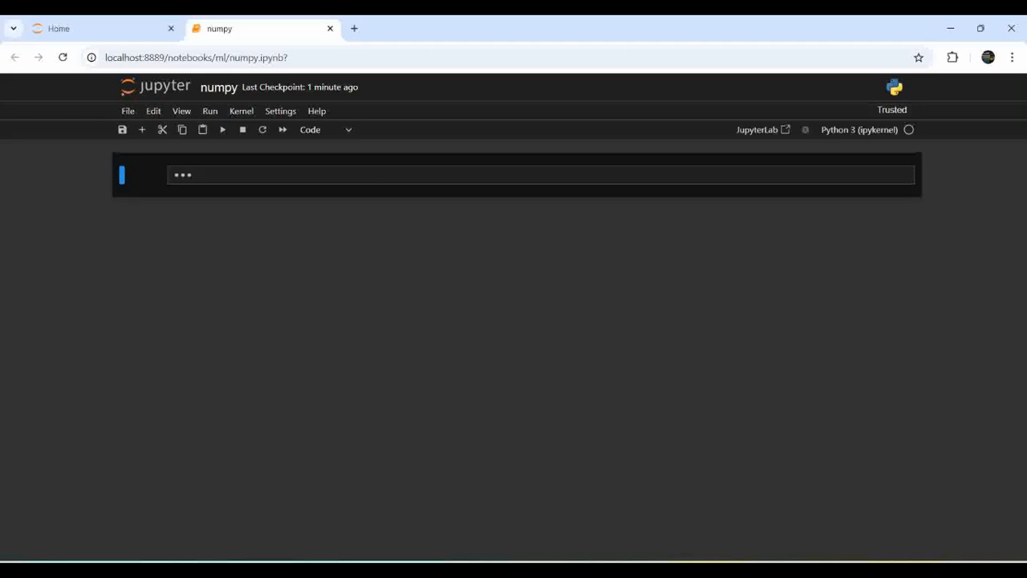
pyautogui.click(183, 175)
pyautogui.click(209, 174)
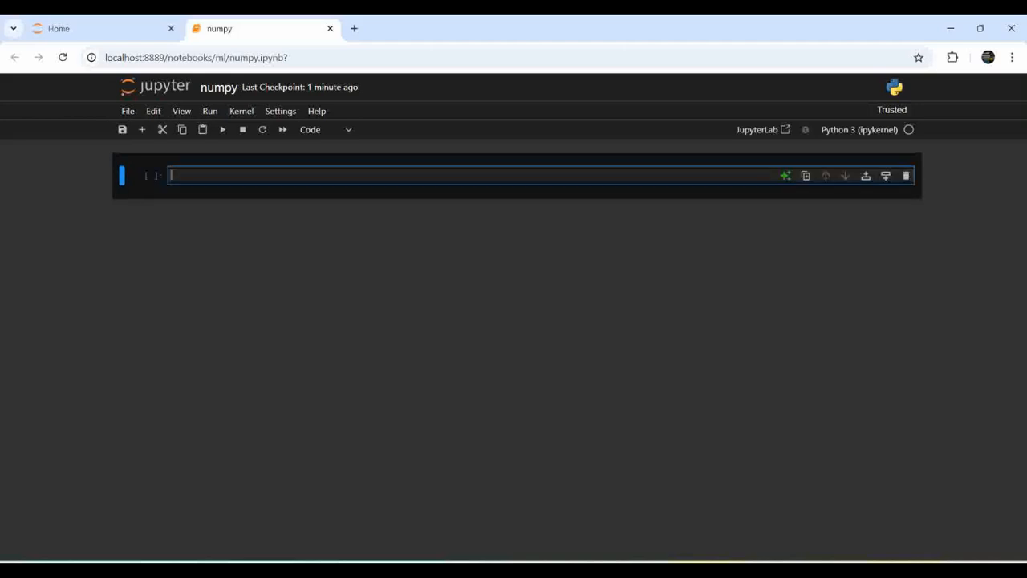
# Add a second code cell below the first one in the numpy notebook and delete the first cell.
pyautogui.click(517, 211)
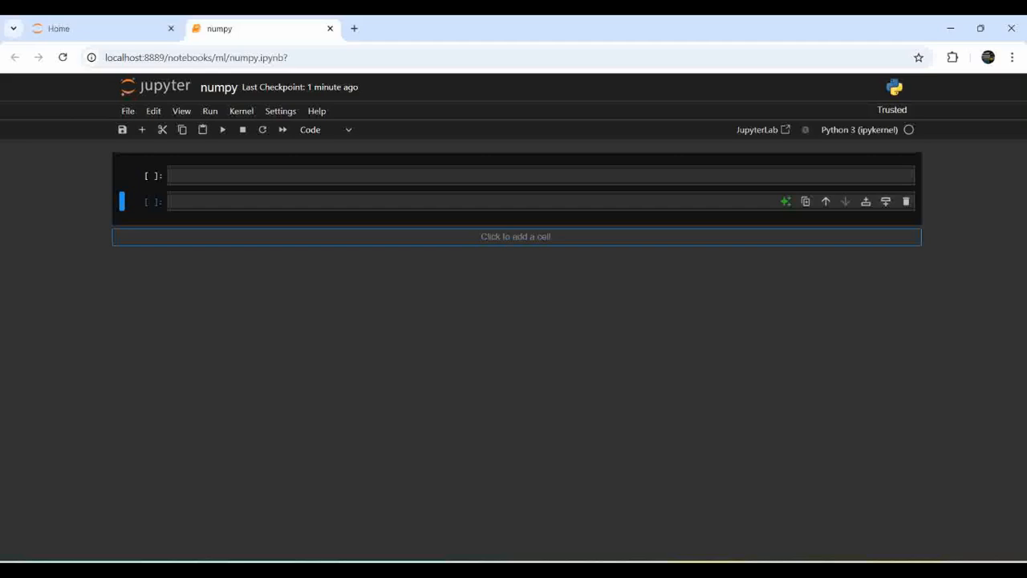
pyautogui.click(320, 175)
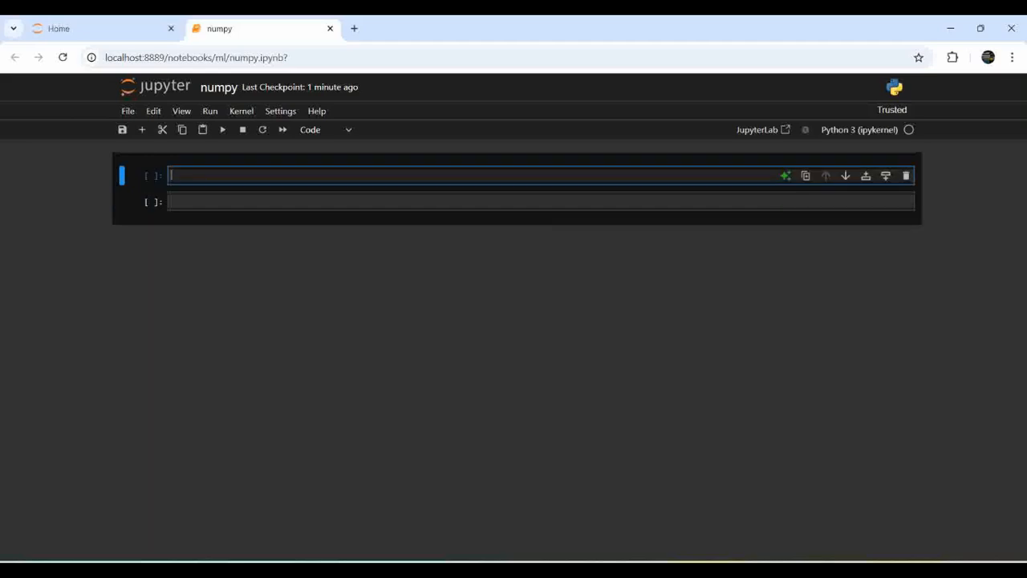
pyautogui.press('Escape')
pyautogui.click(208, 201)
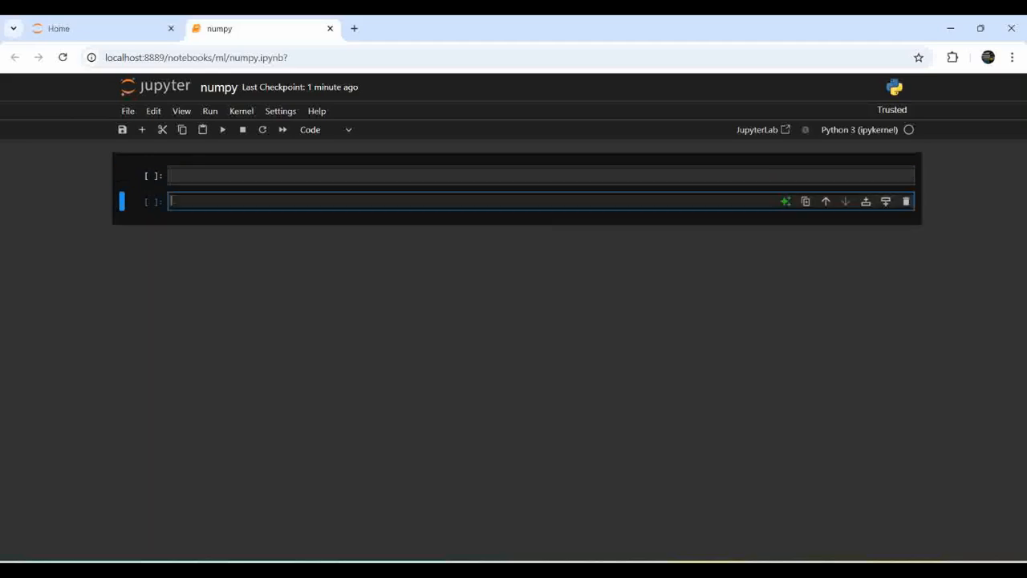
pyautogui.click(122, 175)
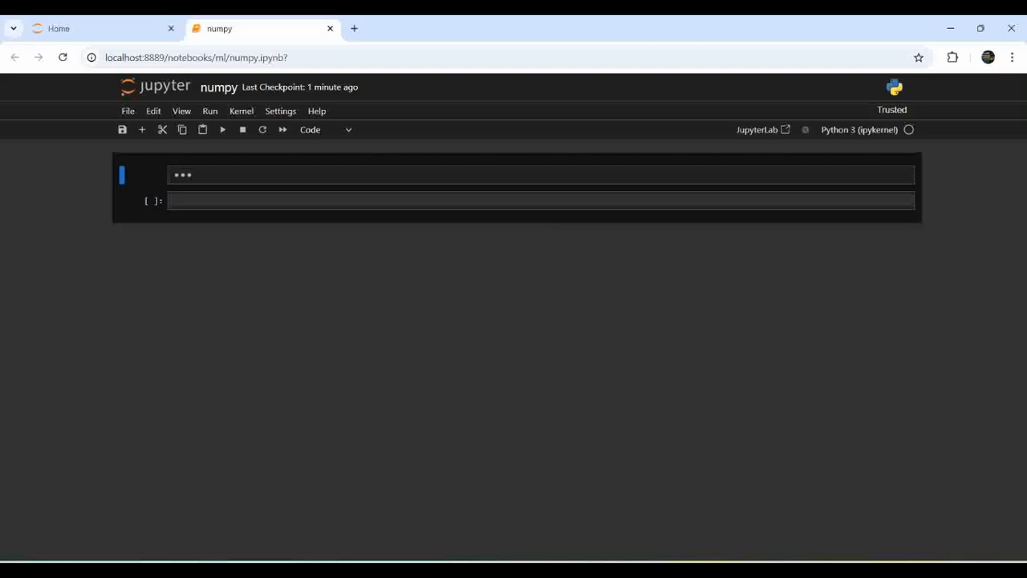
pyautogui.click(122, 175)
pyautogui.press('d')
pyautogui.press('d')
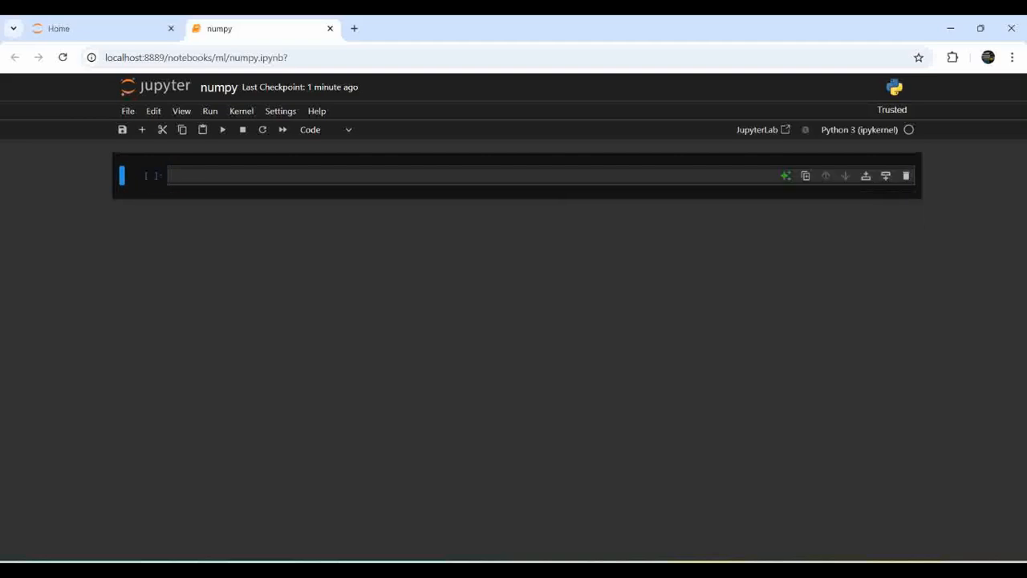
# Switch the numpy notebook's empty cell into edit mode and back to command mode twice.
pyautogui.press('Return')
pyautogui.press('Escape')
pyautogui.press('Return')
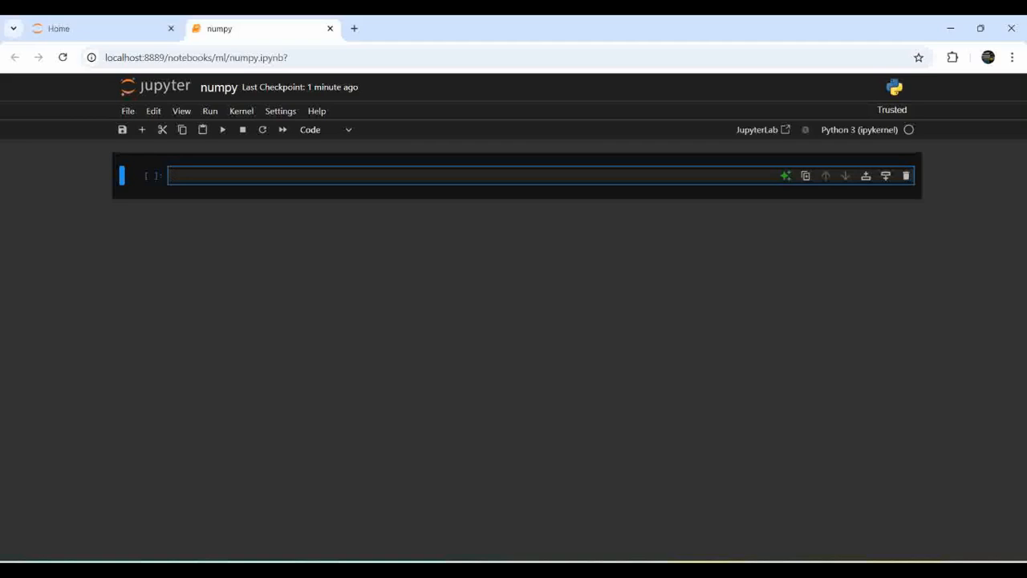
pyautogui.press('Escape')
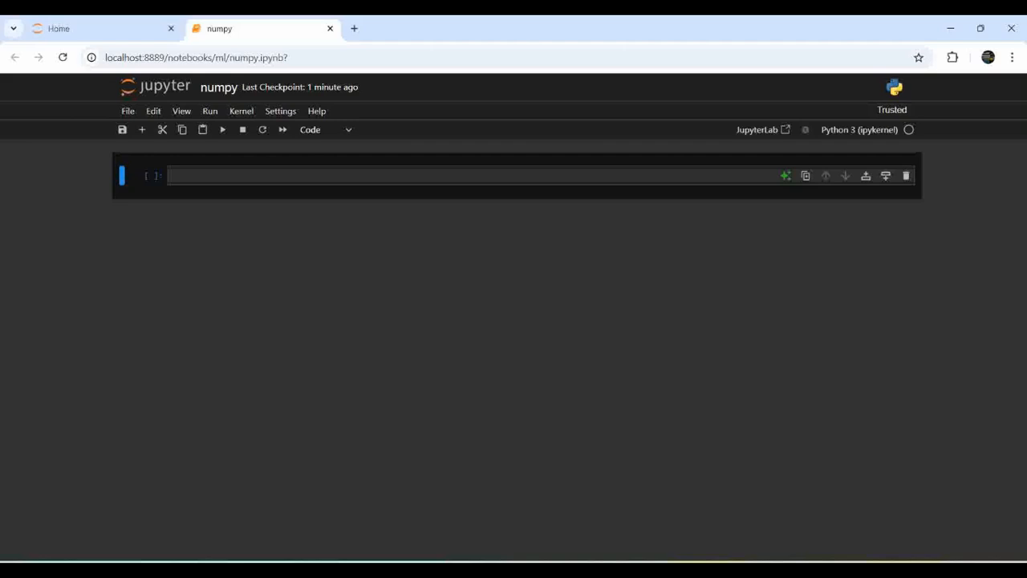
# Insert two more empty code cells below the existing one in the numpy notebook.
pyautogui.press('b')
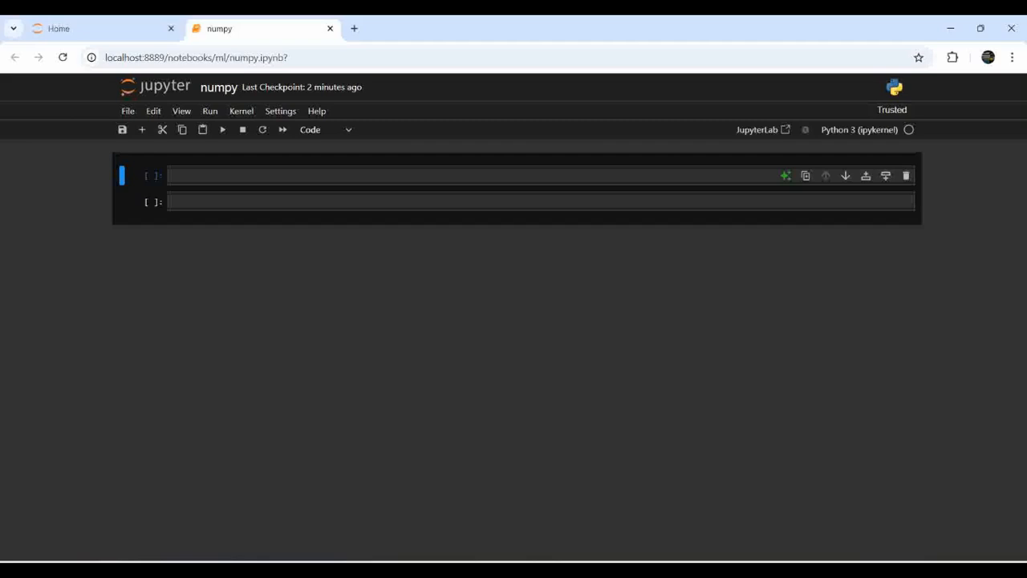
pyautogui.press('Down')
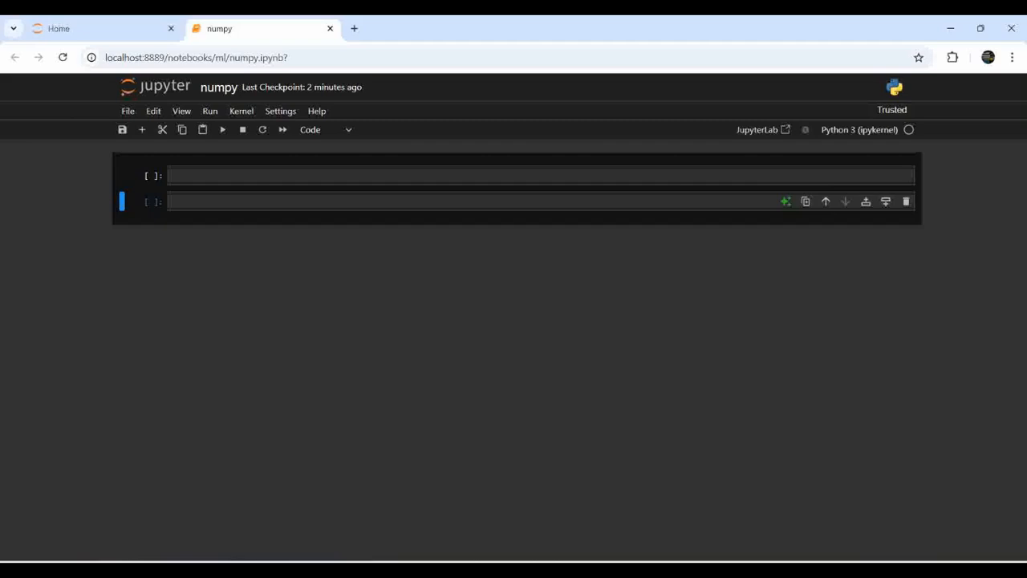
pyautogui.press('b')
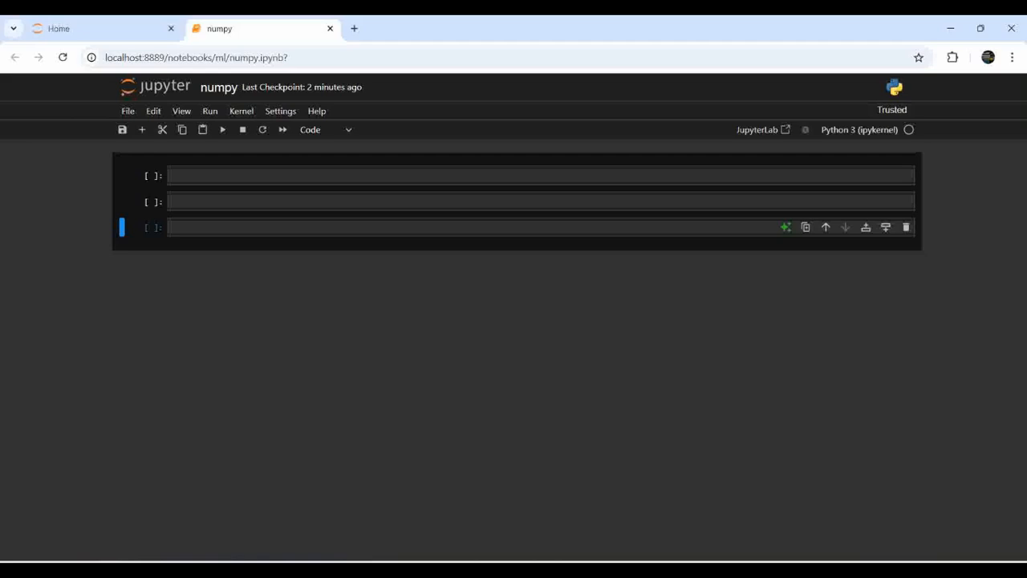
# Delete the third cell and one of the two remaining cells, leaving a single empty code cell.
pyautogui.press('d')
pyautogui.press('d')
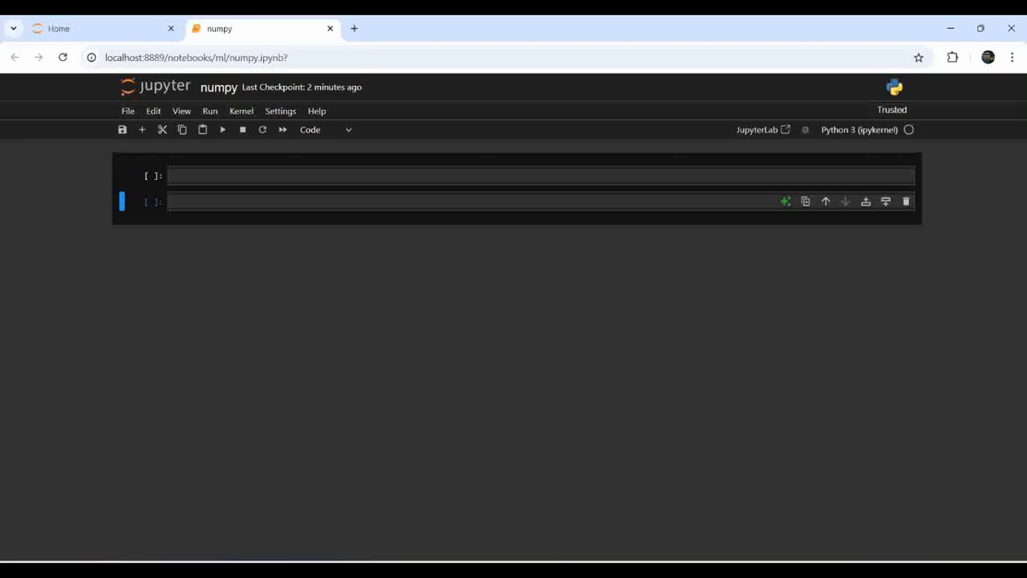
pyautogui.press('Up')
pyautogui.press('d')
pyautogui.press('d')
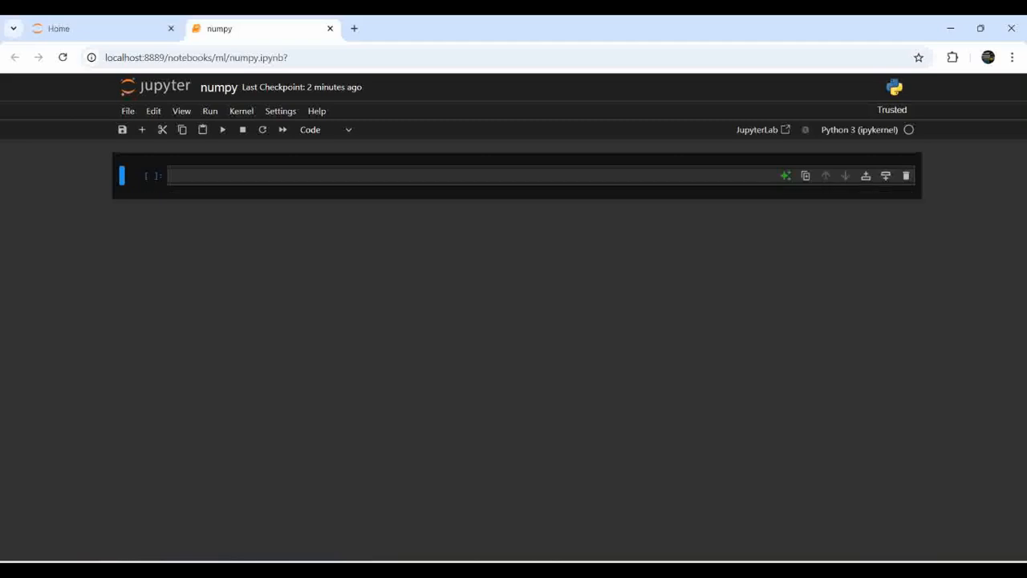
# Put the notebook's only cell into edit mode and start entering code in it.
pyautogui.press('Return')
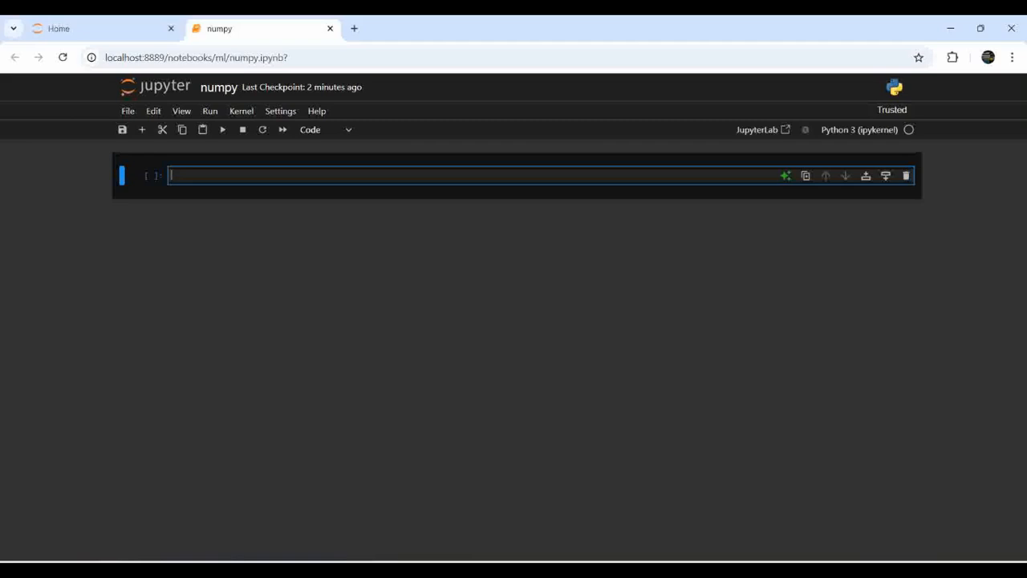
pyautogui.write('i')
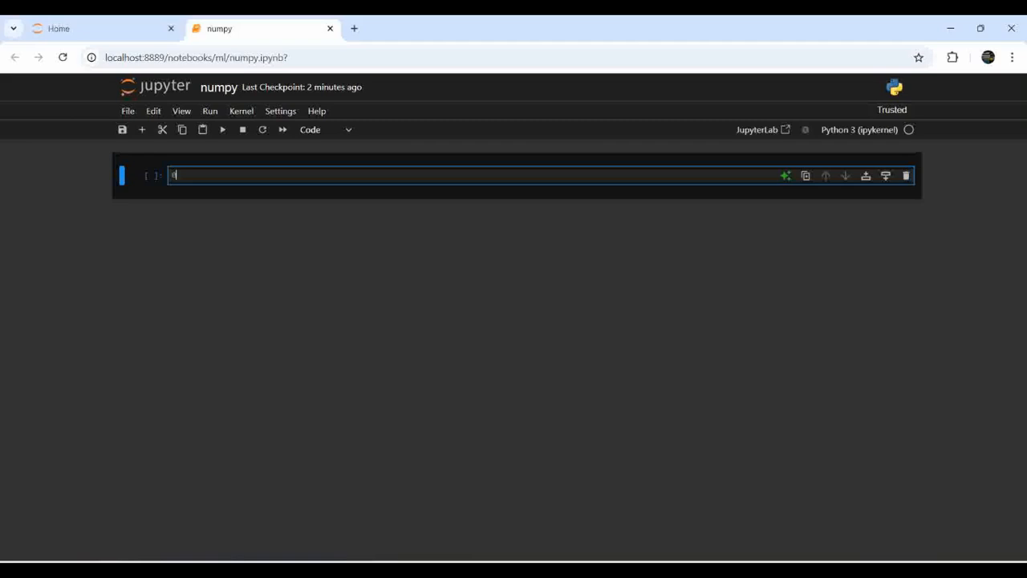